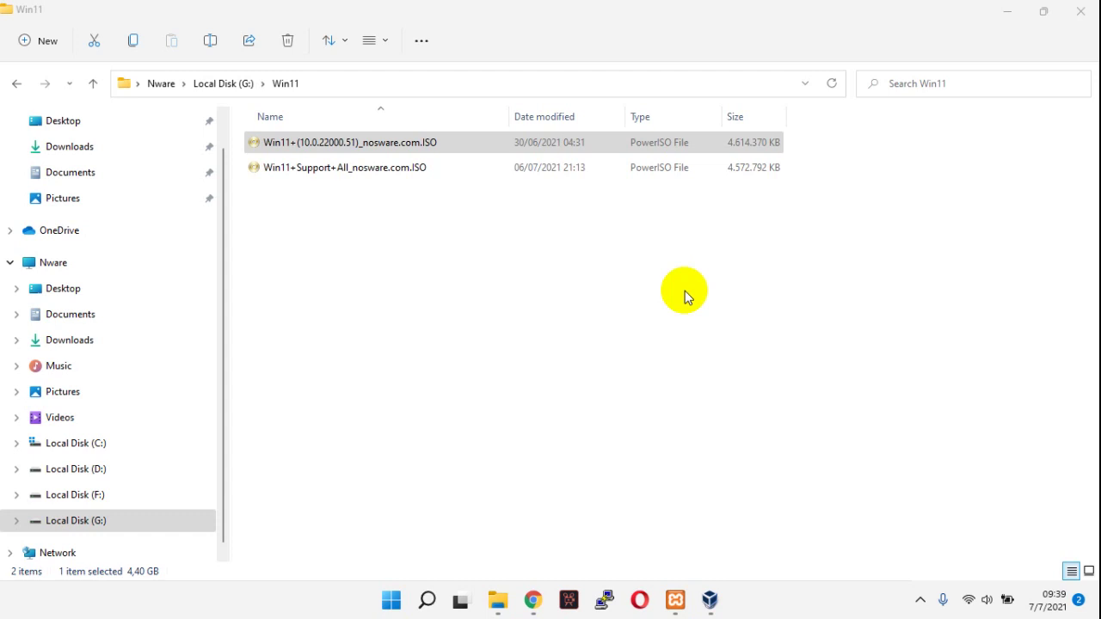
- Compare the two Windows 11 ISO files in the Win11 folder
left_click(417, 168)
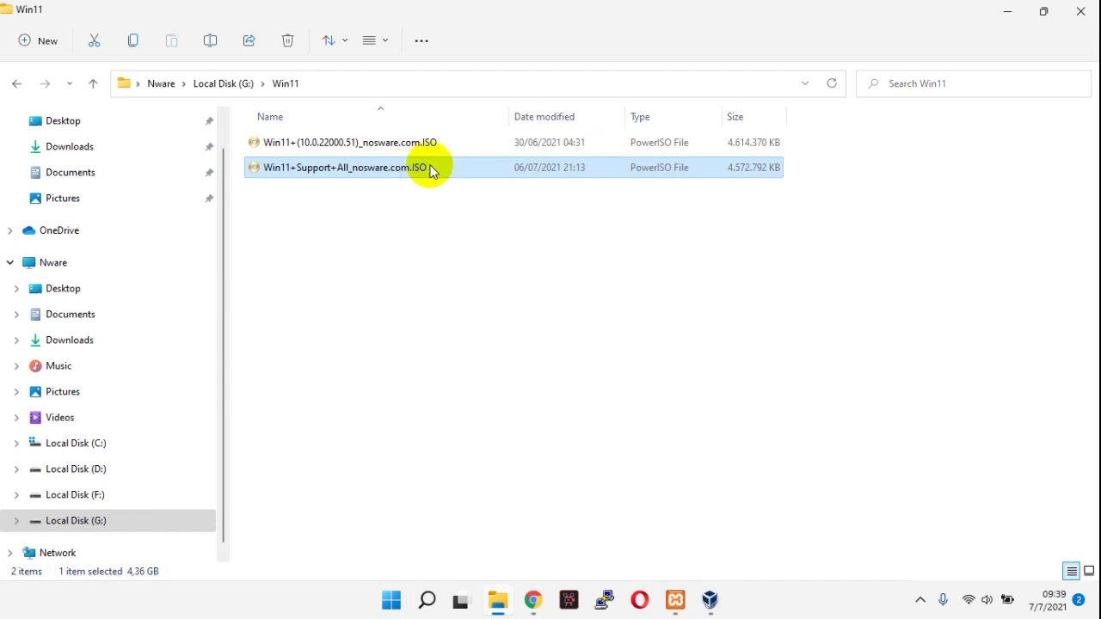
left_click(420, 145)
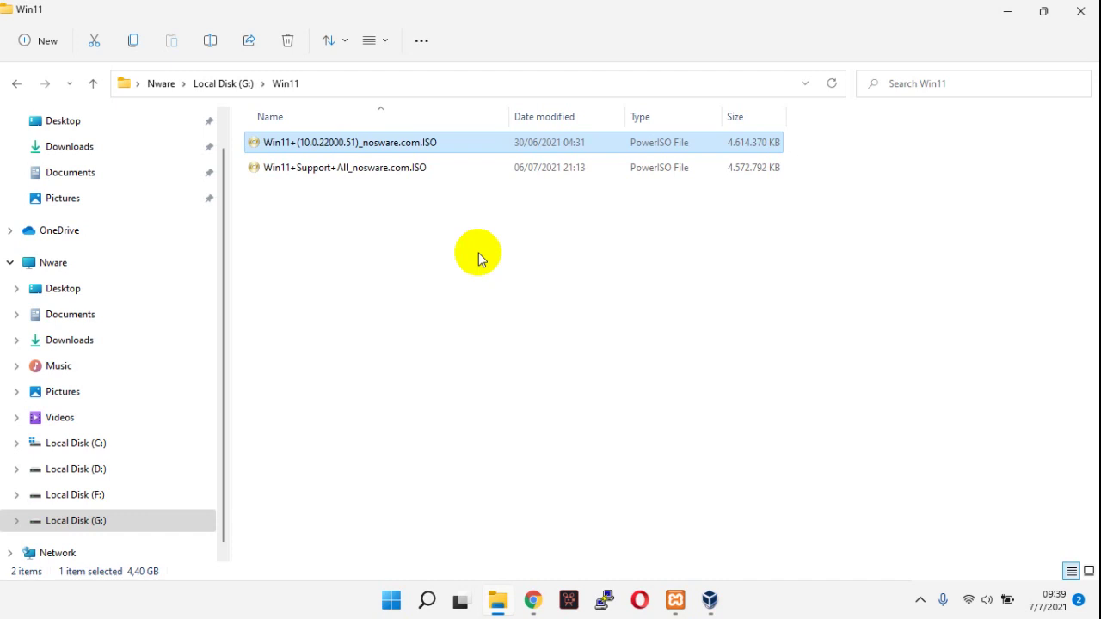
left_click(405, 170)
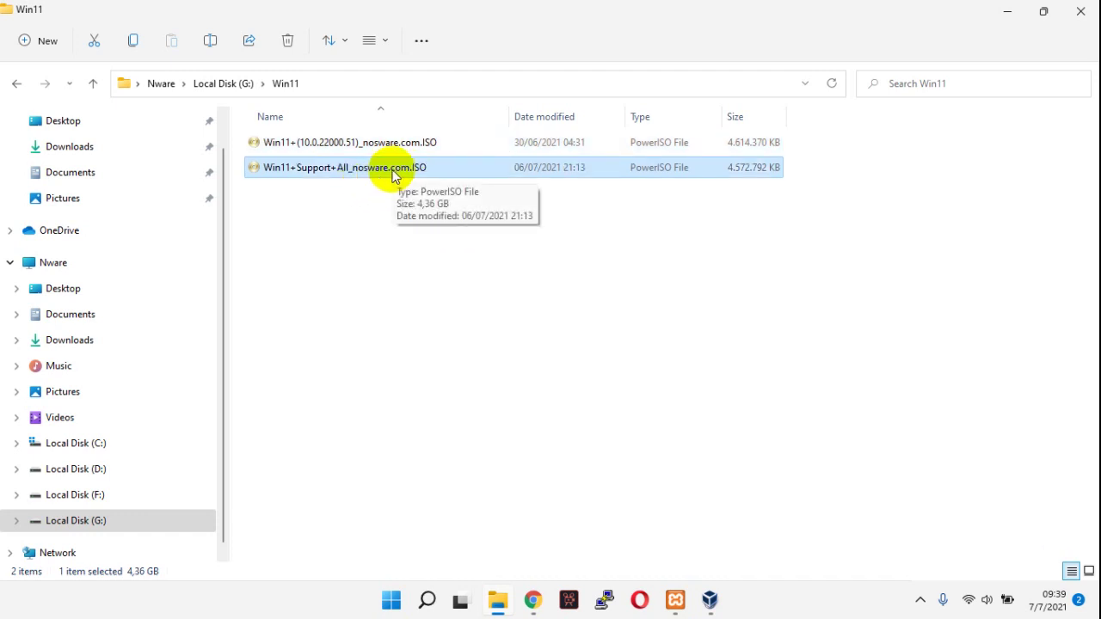
- Switch to VirtualBox and load Win11+(10.0.22000.51)_nosware.com.ISO into the Windows11 machine's optical drive
left_click(709, 599)
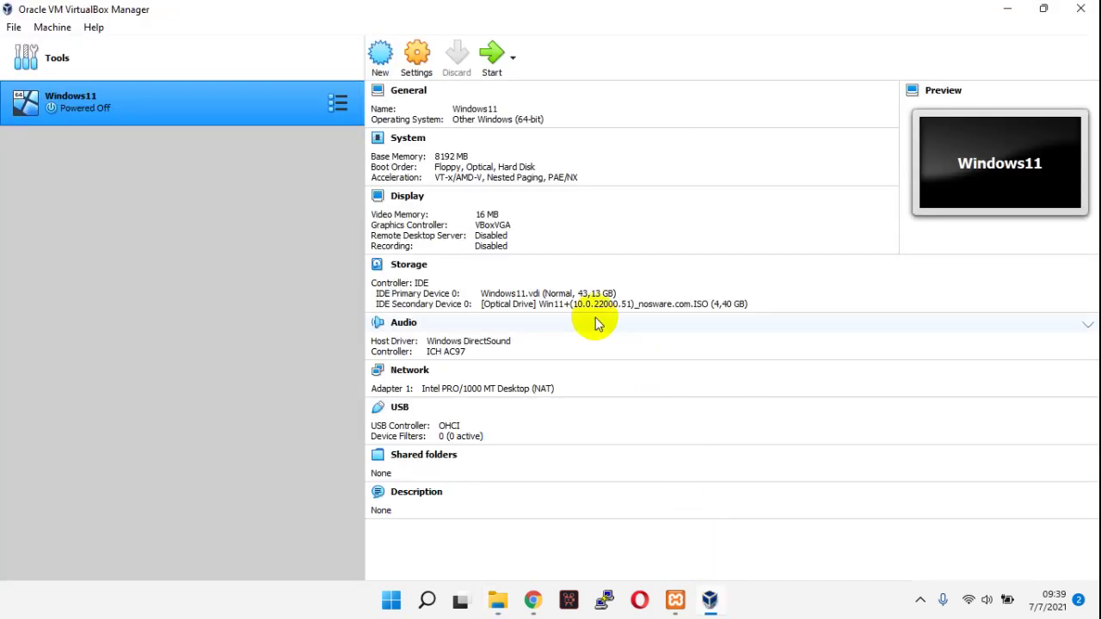
left_click(417, 69)
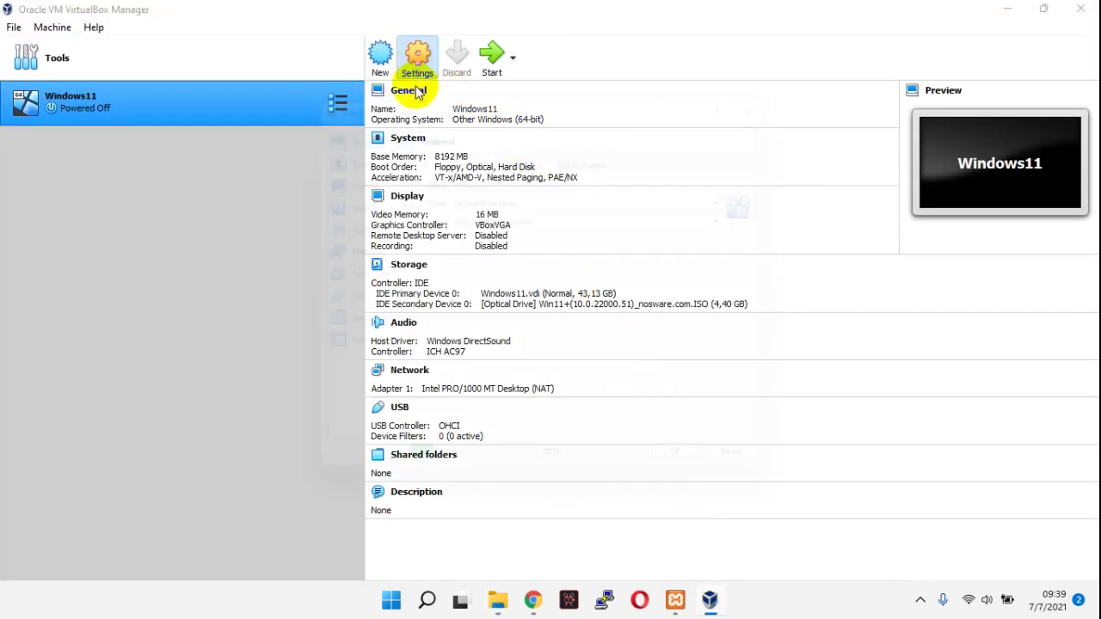
left_click(379, 201)
left_click(509, 203)
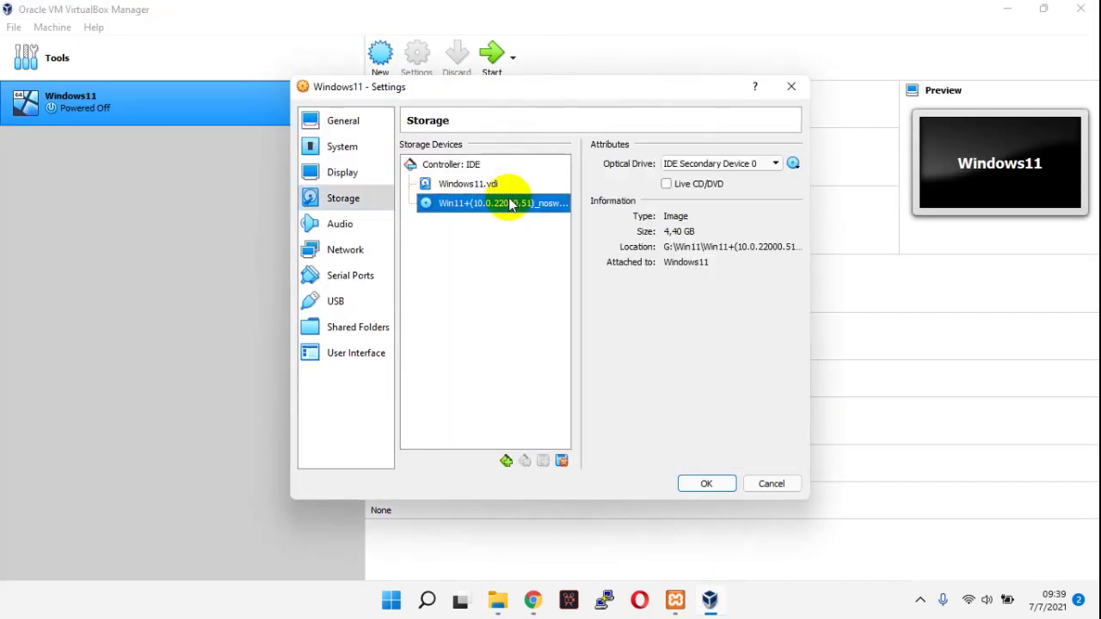
left_click(793, 164)
left_click(804, 200)
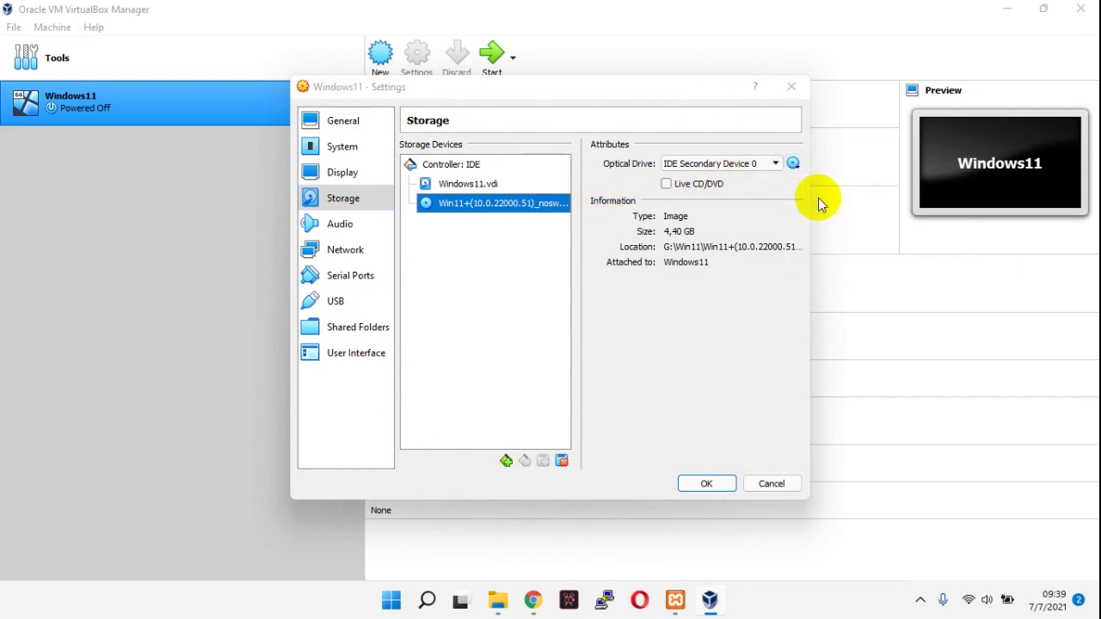
left_click(624, 232)
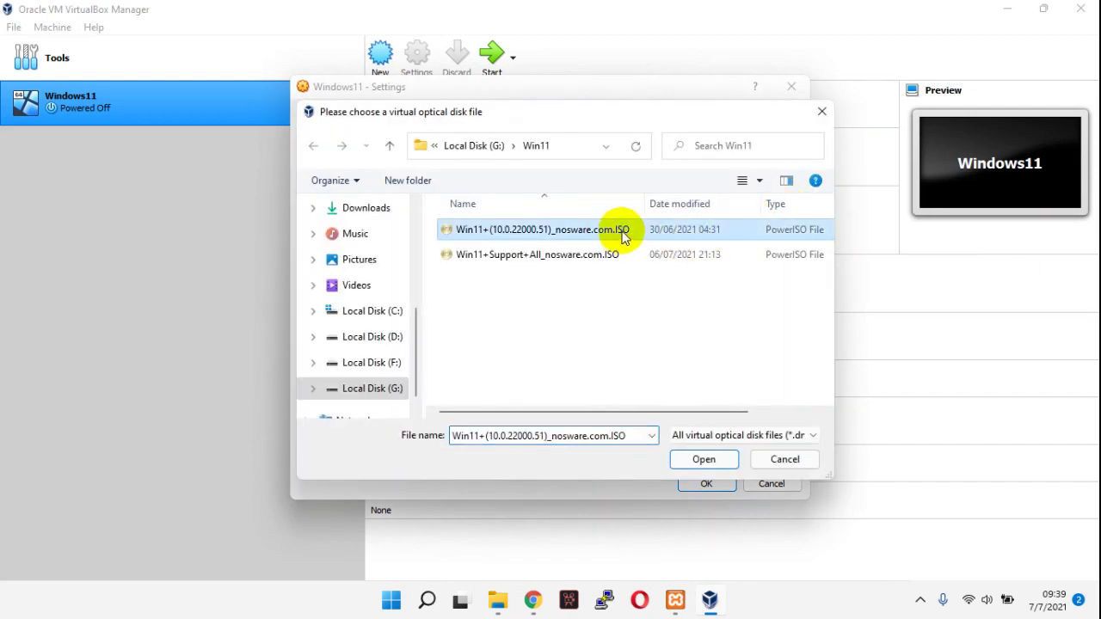
left_click(703, 459)
left_click(706, 482)
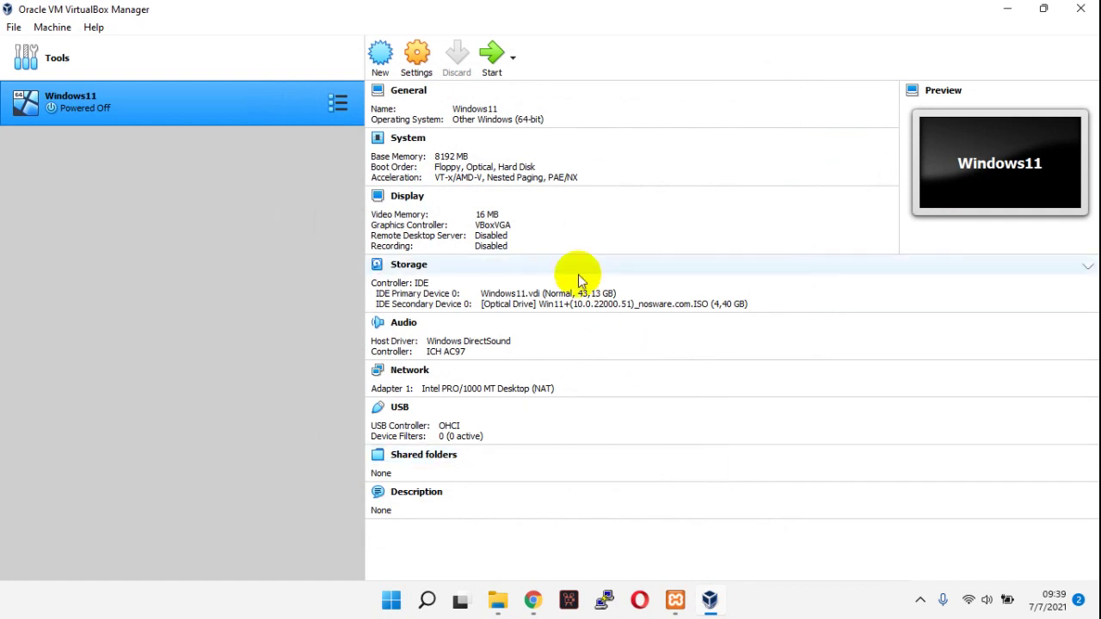
- Start the Windows11 virtual machine and dismiss the keyboard capture and mouse integration notices
left_click(490, 60)
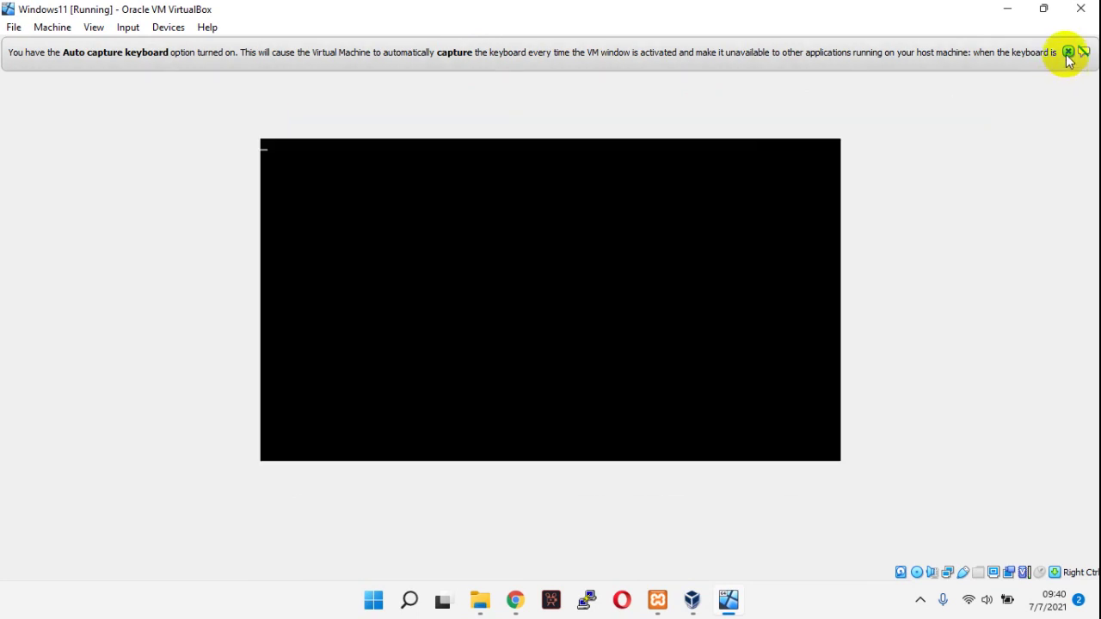
left_click(1067, 53)
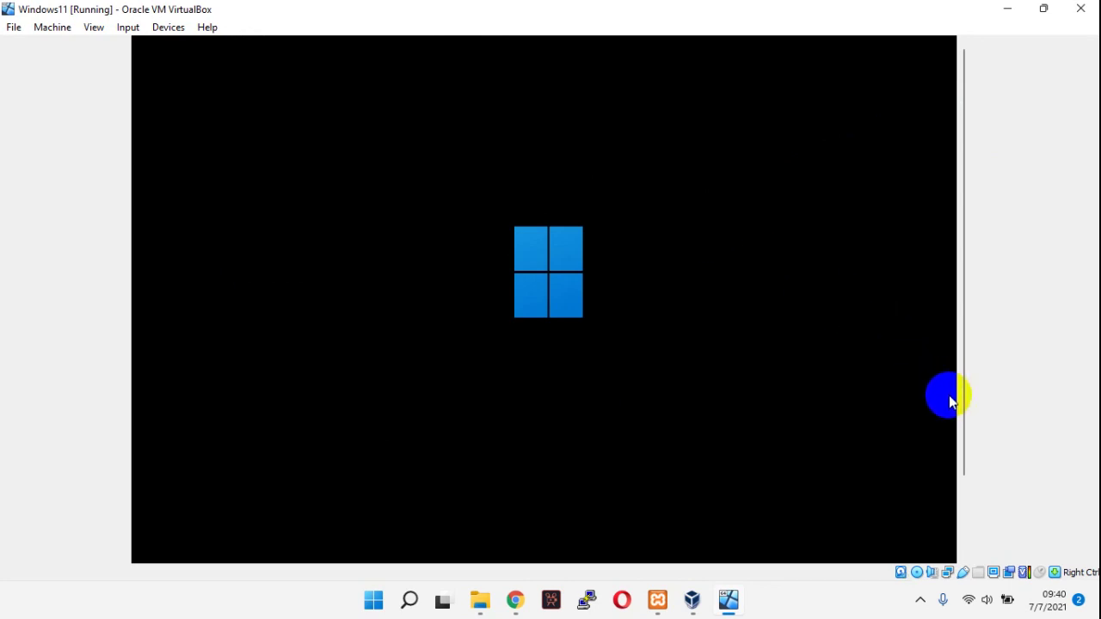
left_click_drag(963, 425, 967, 393)
left_click(910, 417)
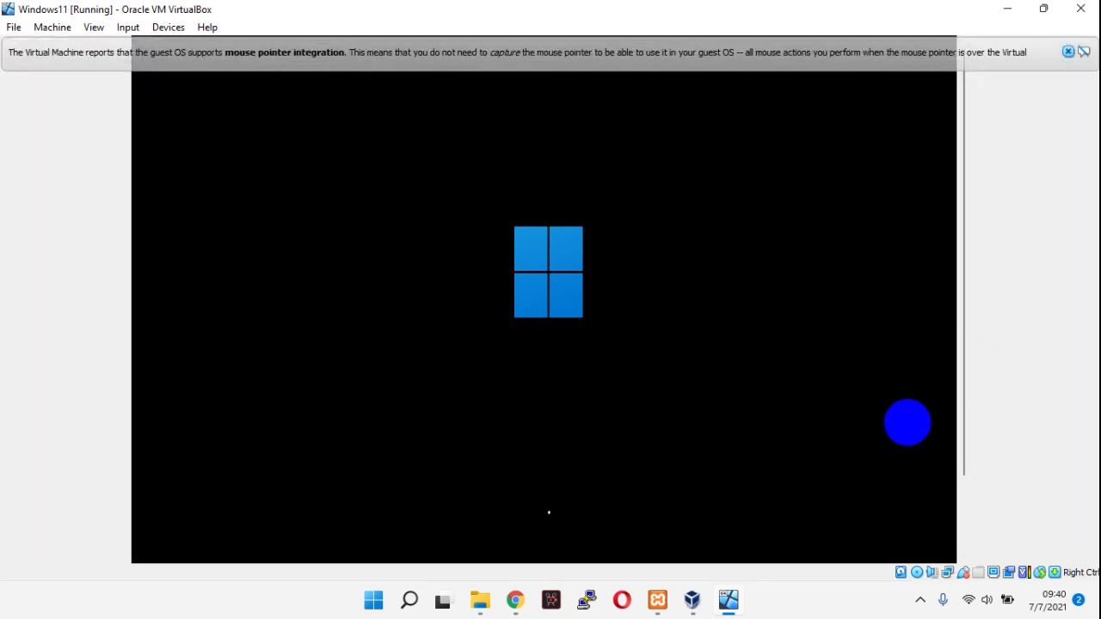
left_click(1067, 52)
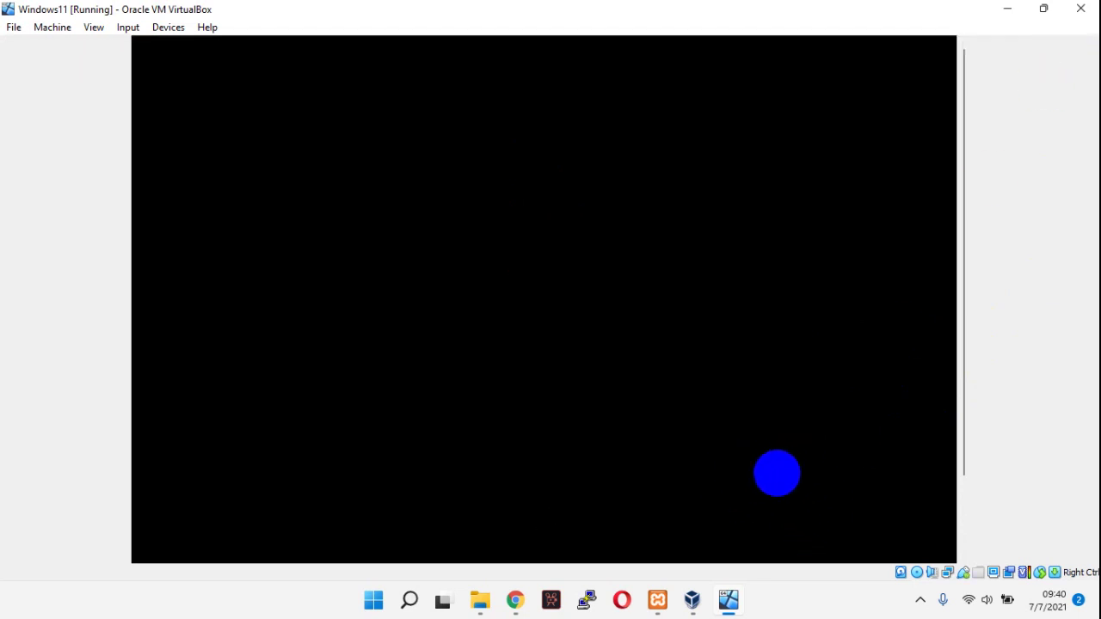
- Accept English (United States) and the US keyboard in Windows Setup and start the installation
left_click(792, 599)
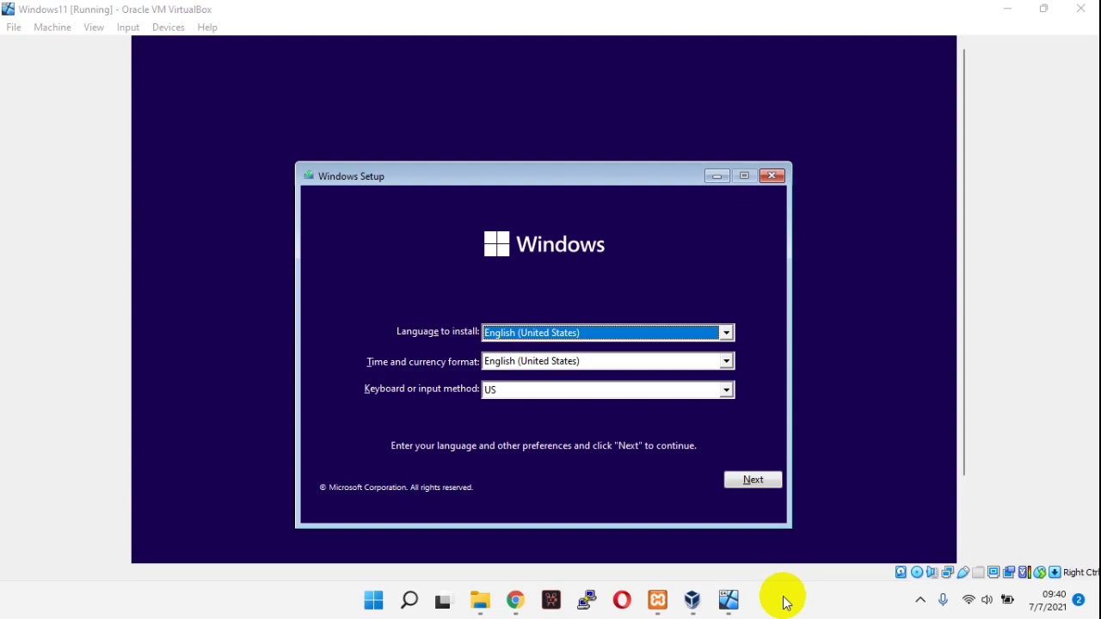
left_click(704, 532)
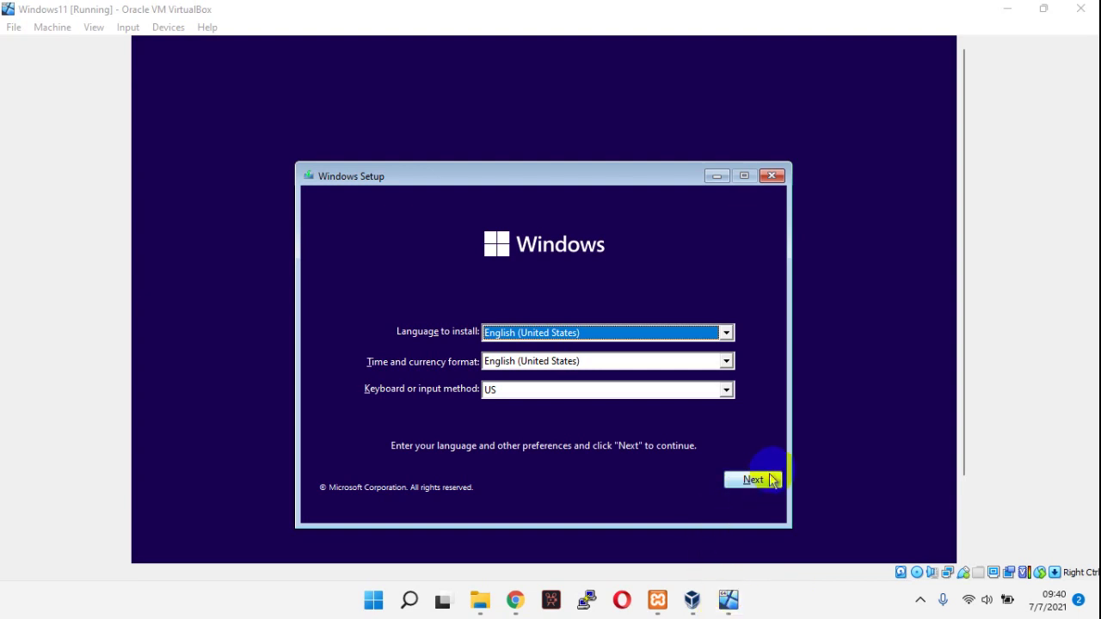
left_click(772, 479)
left_click(549, 354)
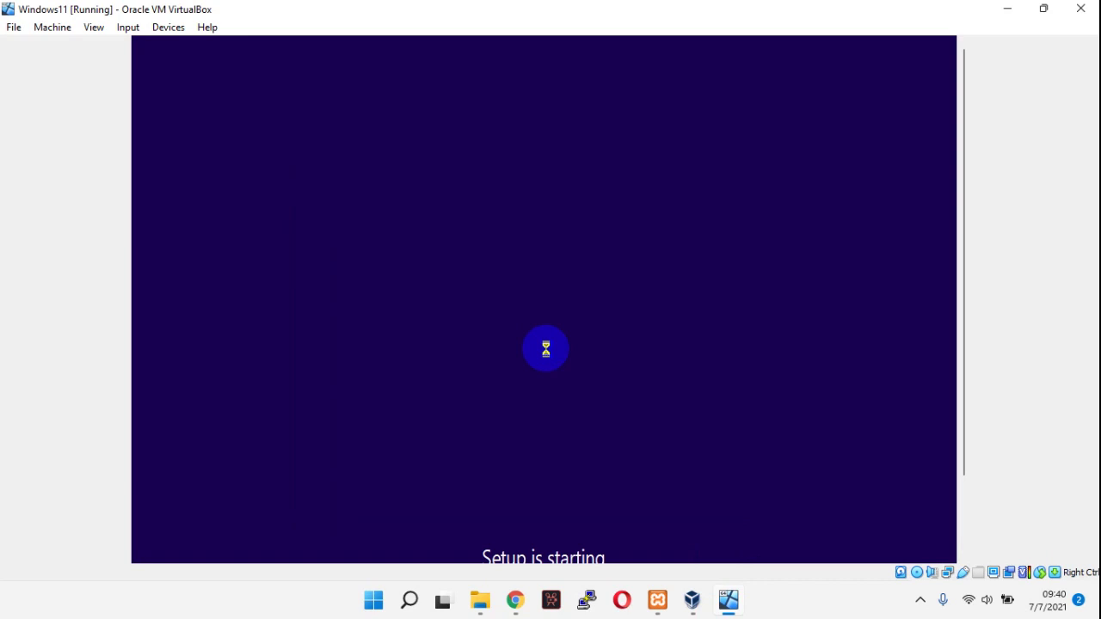
- Switch the virtual machine display to scaled mode and maximize its window
left_click(793, 598)
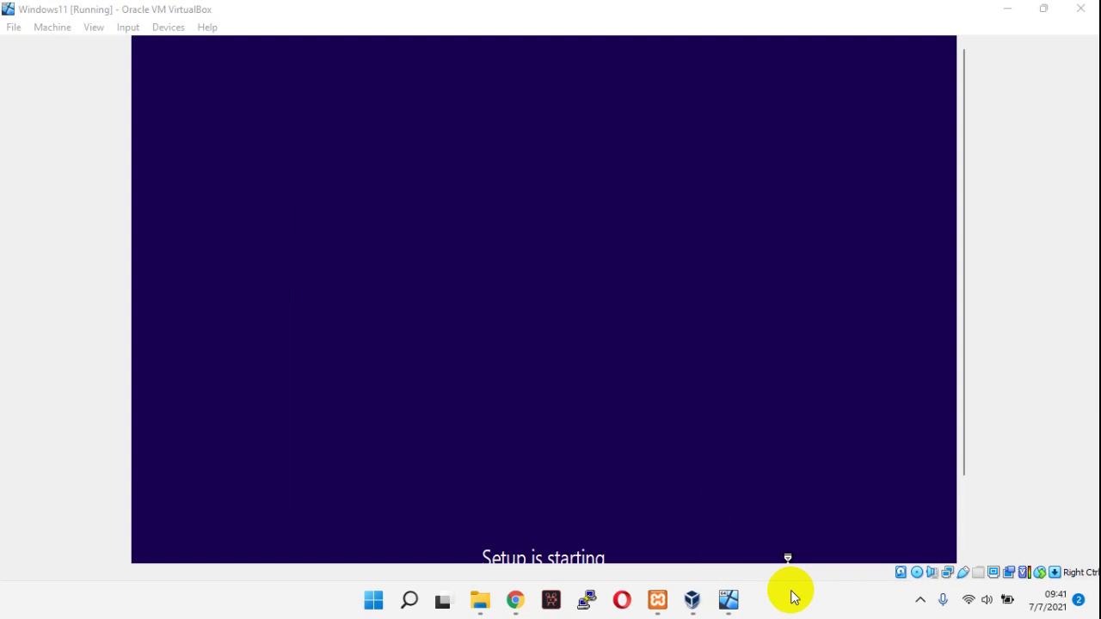
left_click(53, 32)
mouse_move(93, 24)
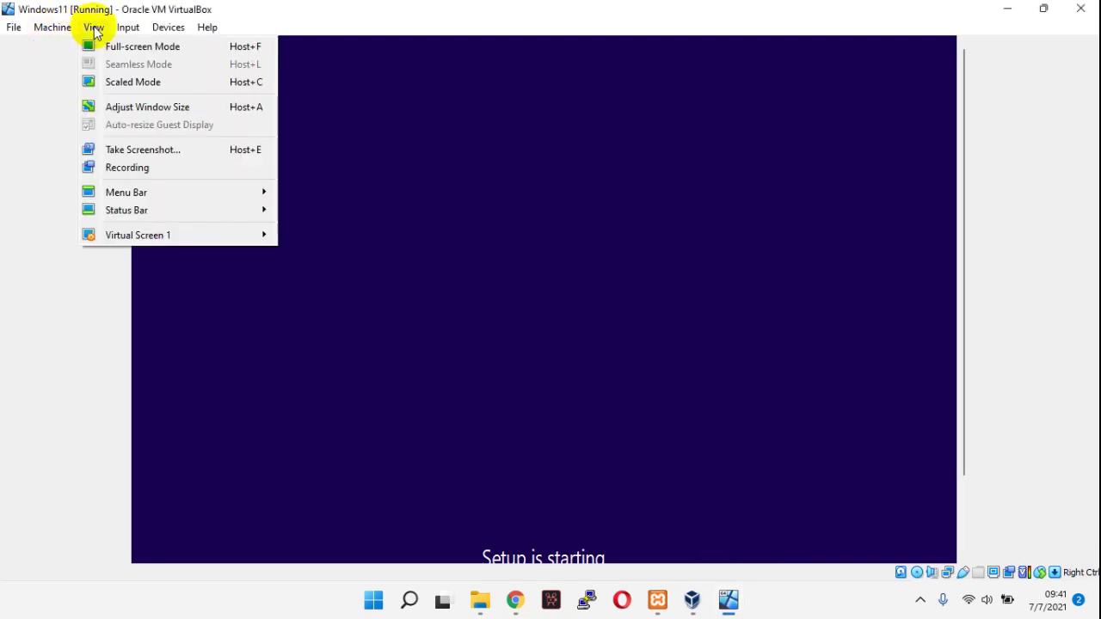
left_click(160, 84)
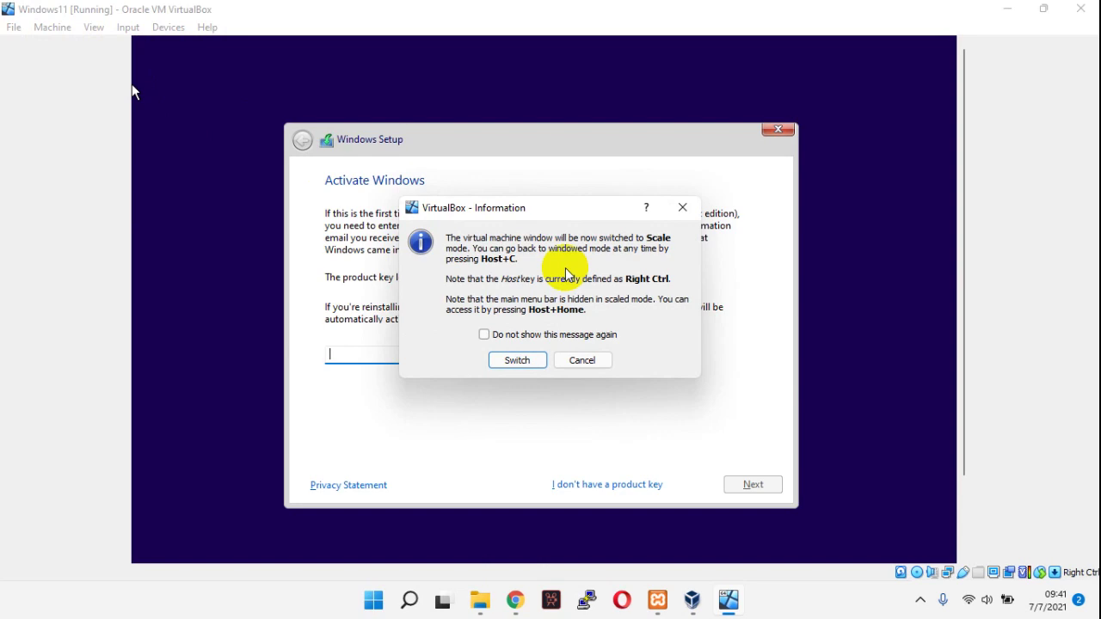
left_click(518, 358)
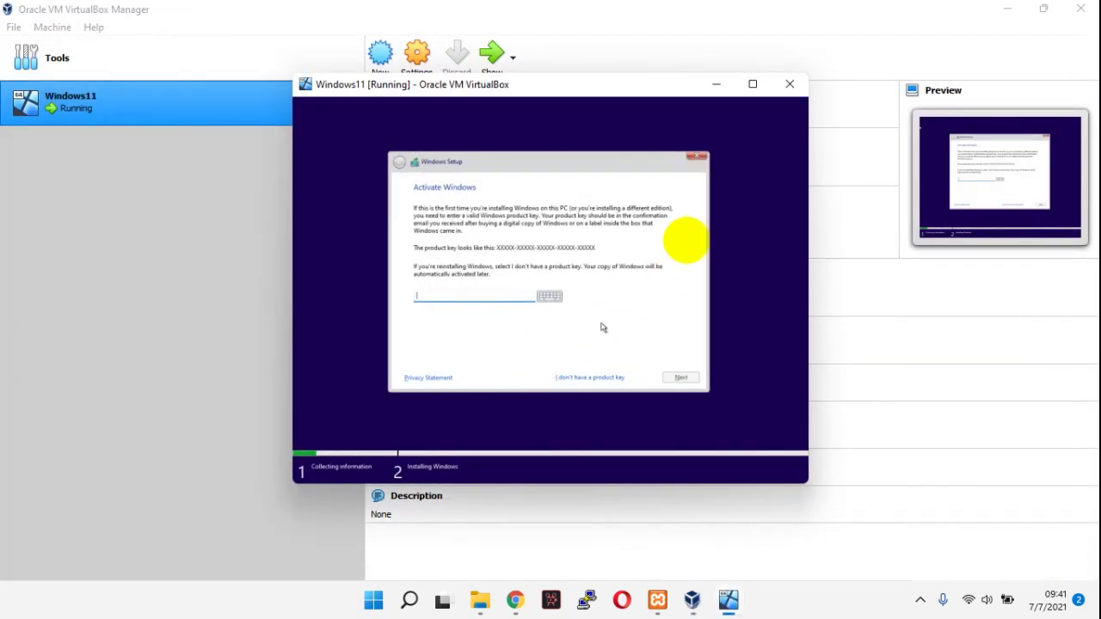
left_click(752, 84)
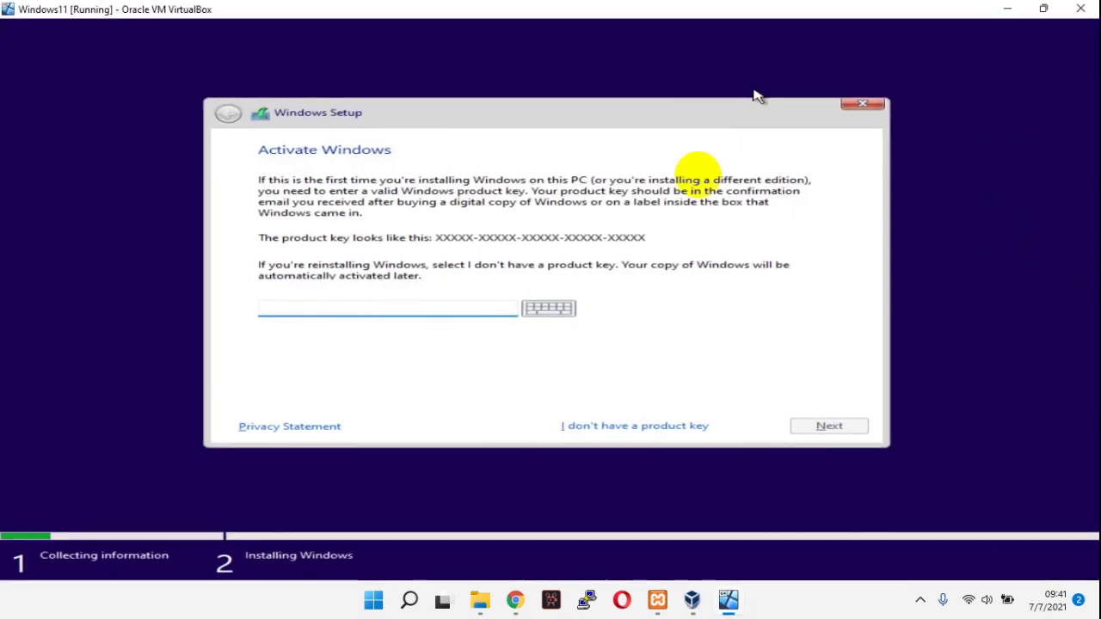
- Try to continue Windows Setup without a product key, and cancel the installation
left_click(633, 434)
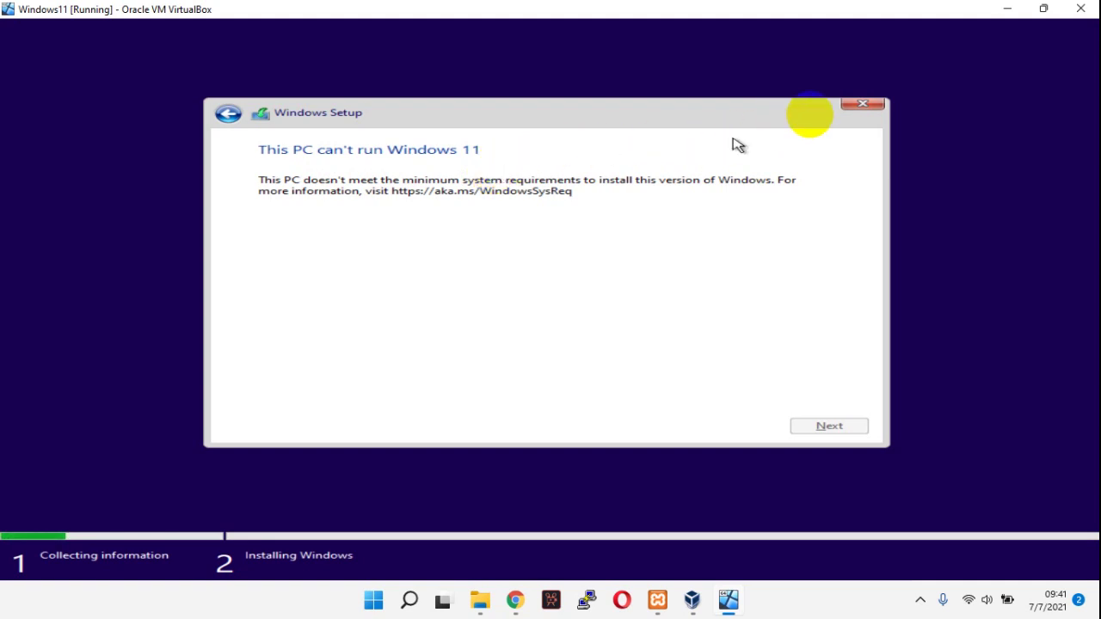
left_click(855, 107)
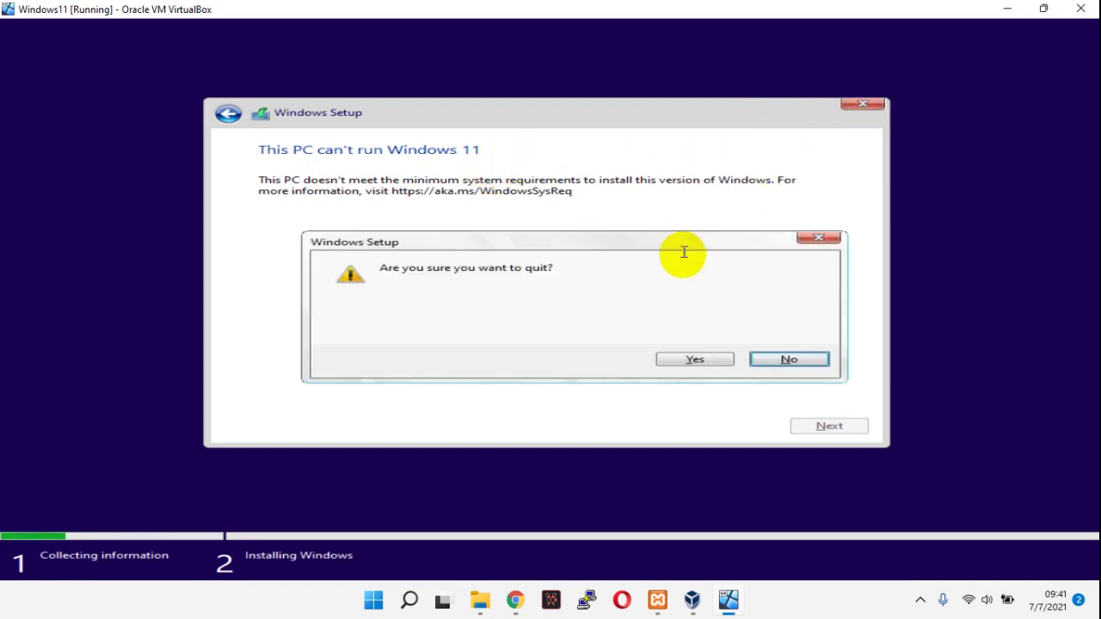
left_click(695, 359)
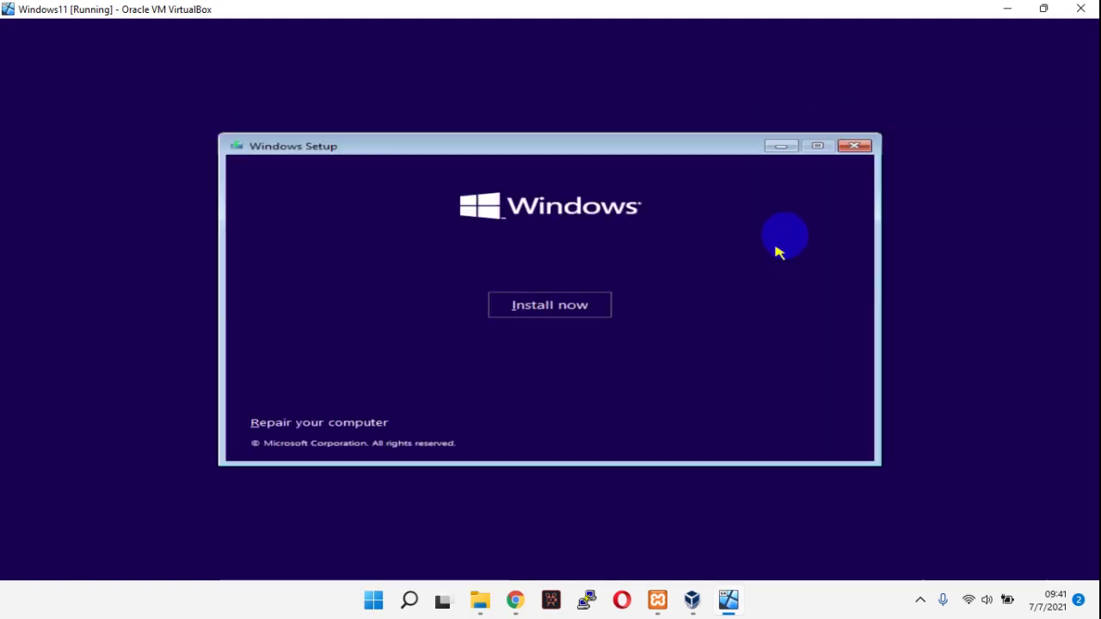
left_click(855, 147)
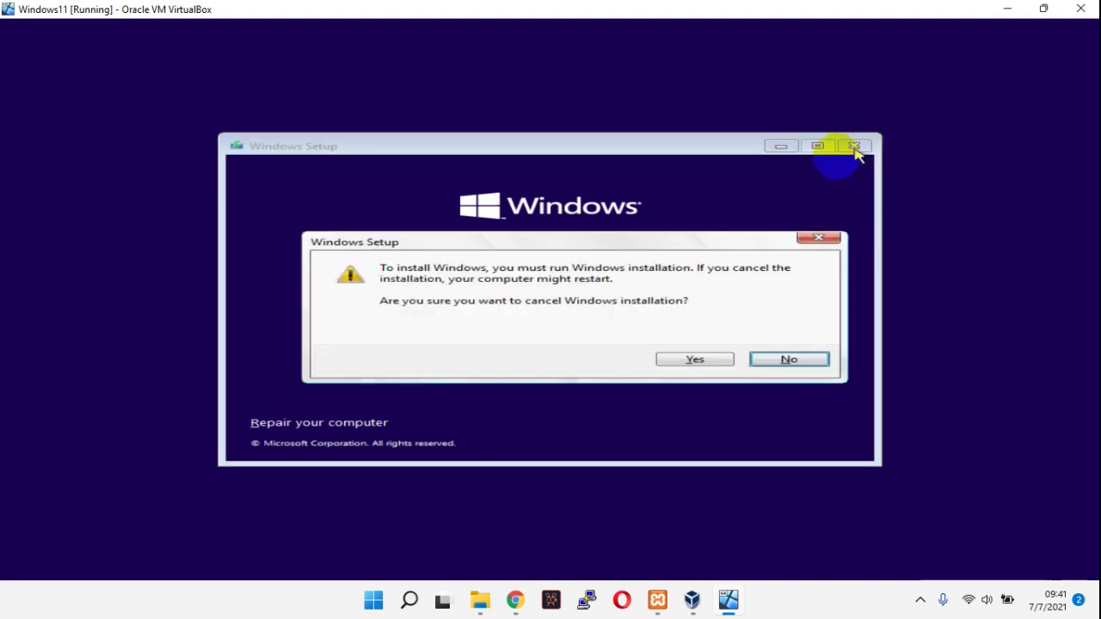
left_click(693, 361)
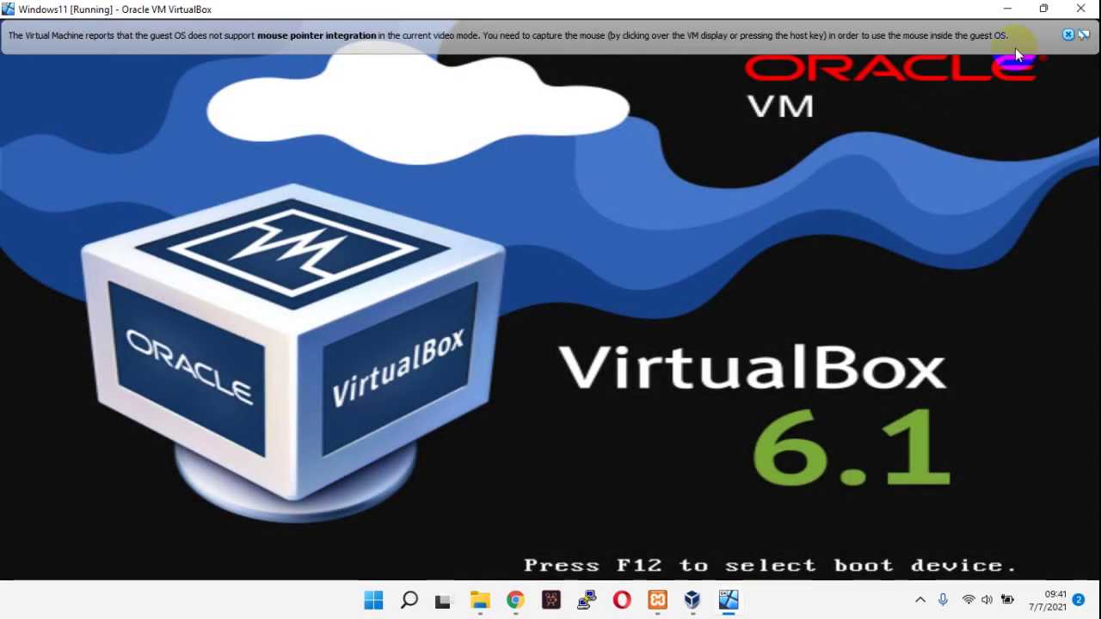
- Power off the Windows11 virtual machine and load Win11+Support+All_nosware.com.ISO into its optical drive
left_click(1080, 9)
left_click(508, 336)
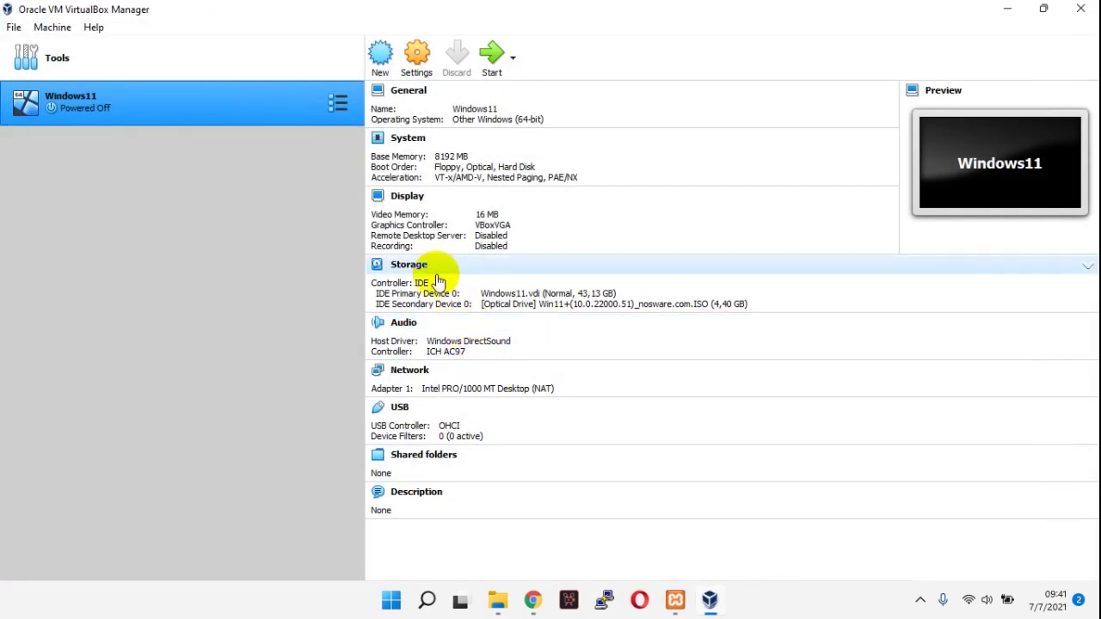
left_click(416, 54)
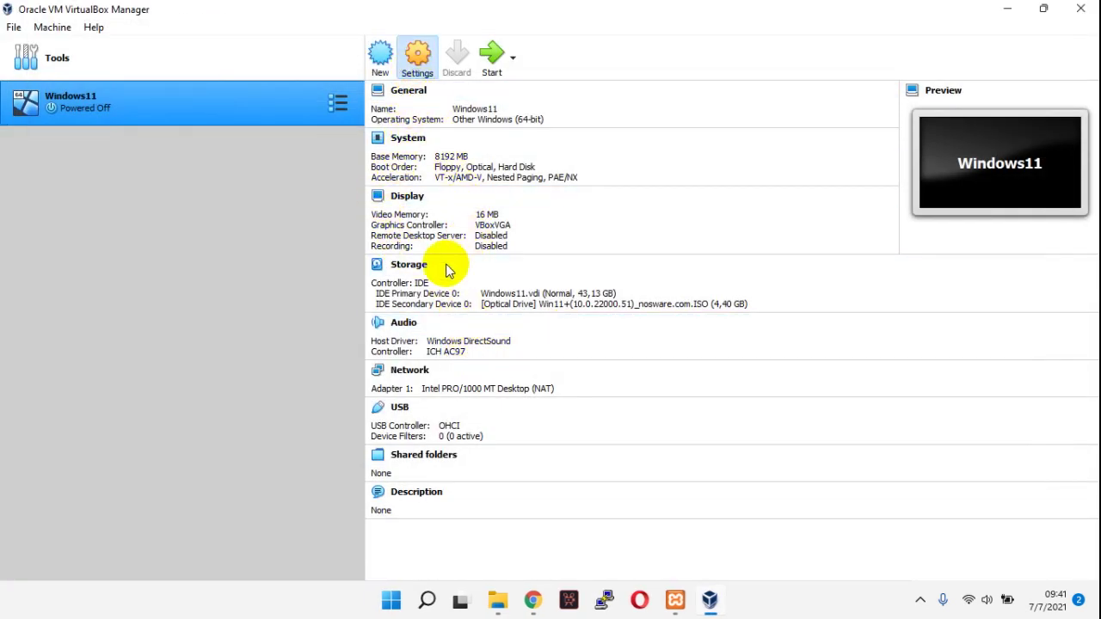
left_click(347, 203)
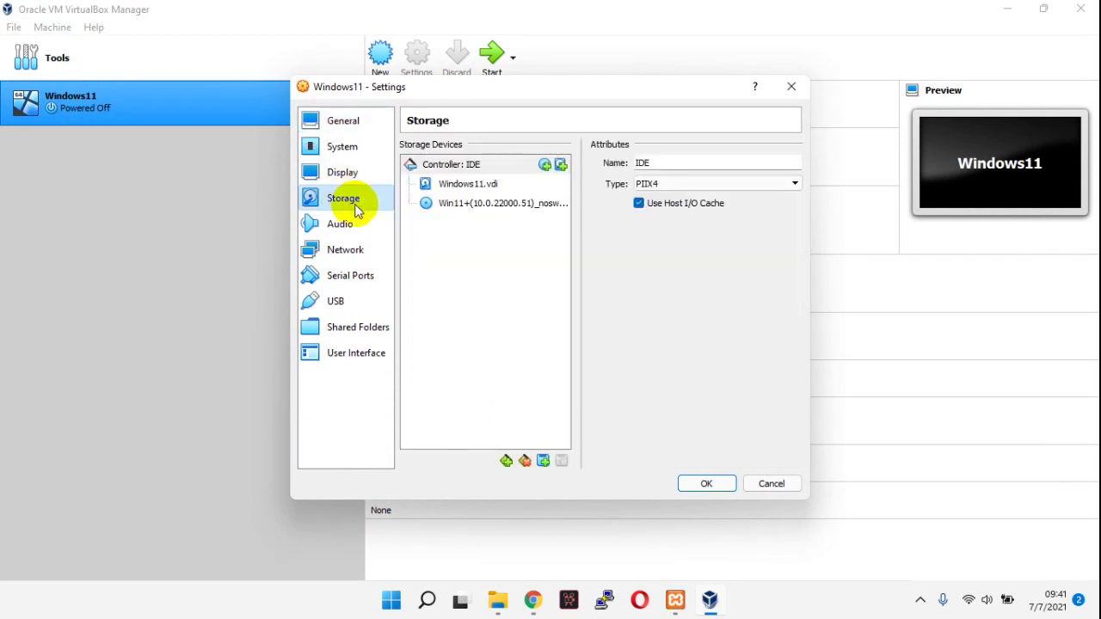
left_click(496, 204)
left_click(791, 163)
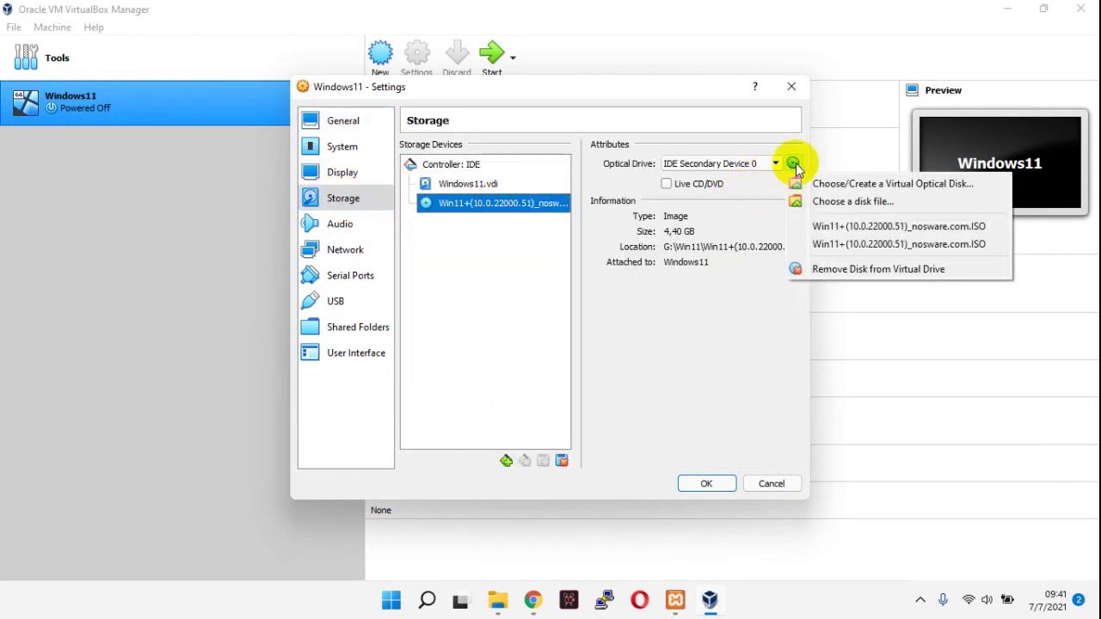
left_click(823, 203)
left_click(577, 256)
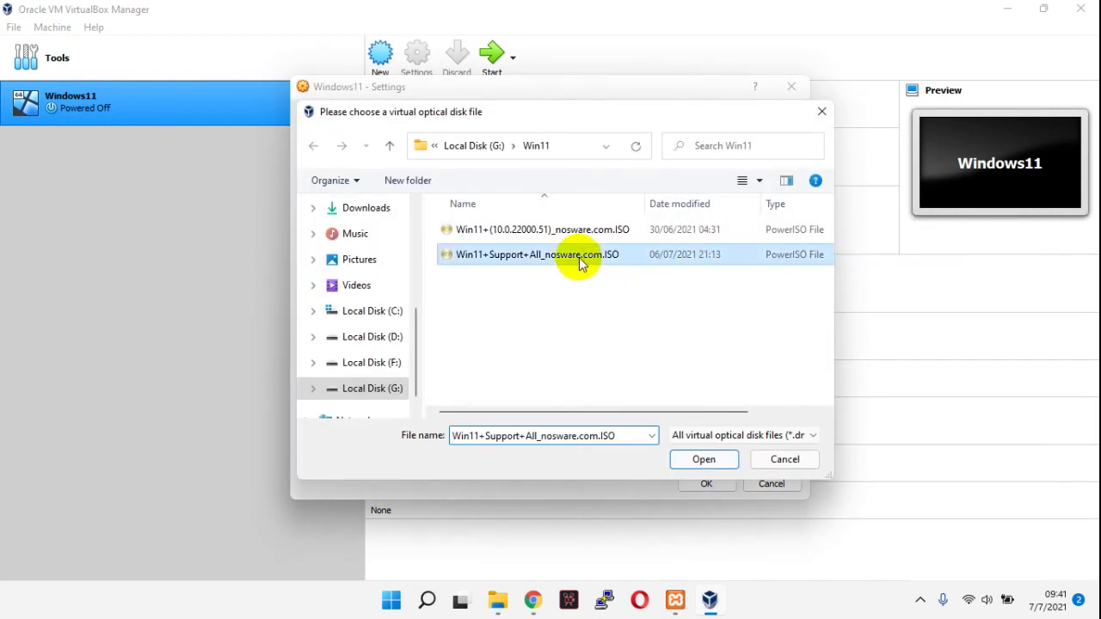
left_click(703, 459)
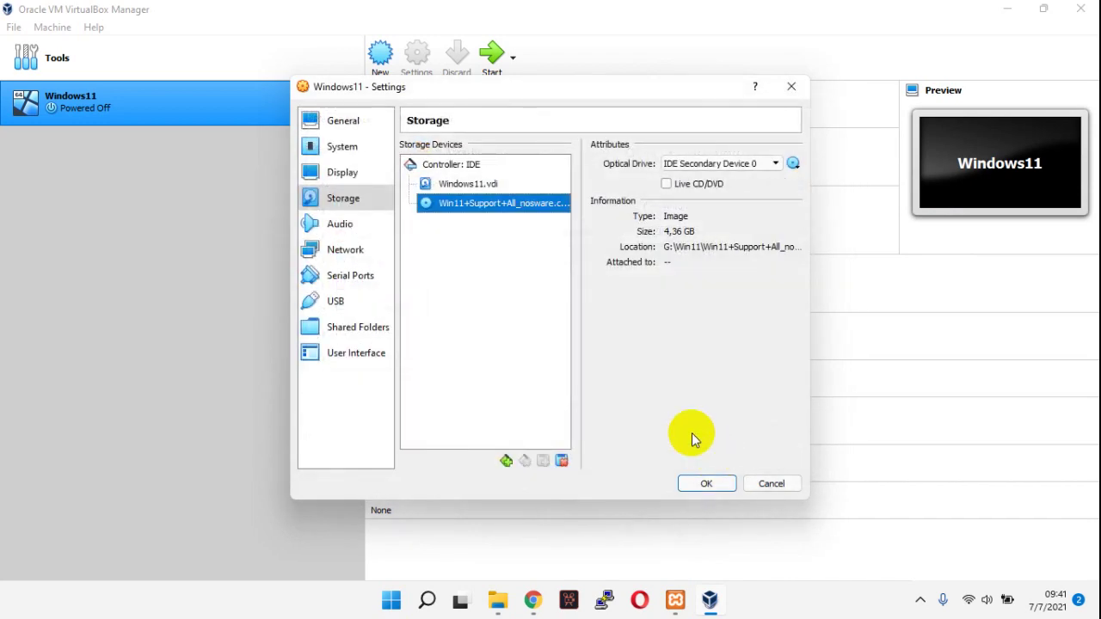
left_click(699, 481)
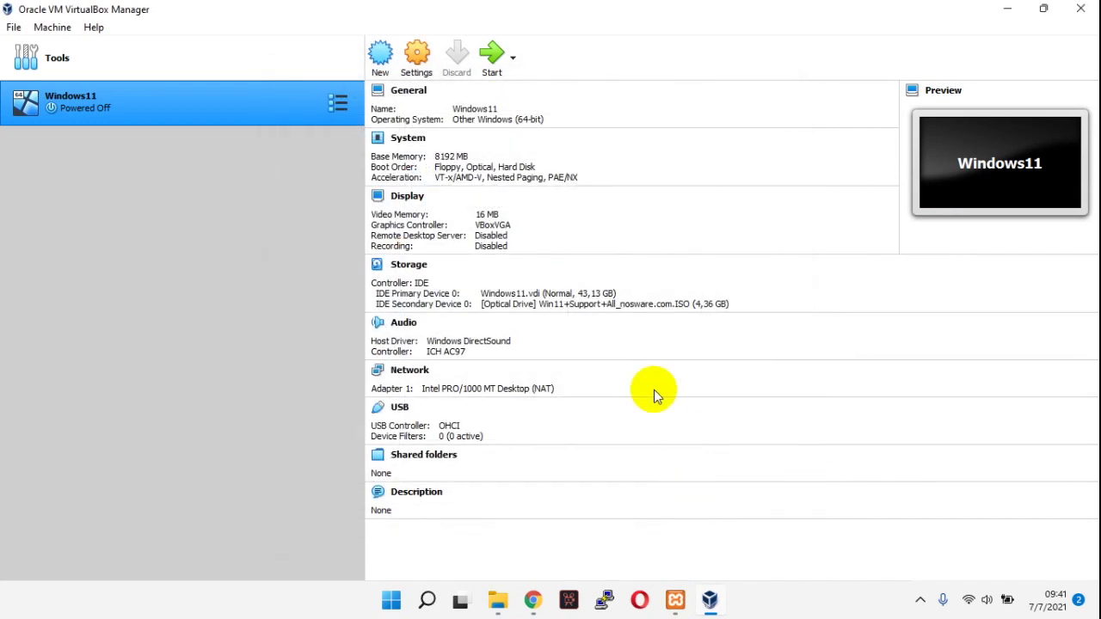
- Start the Windows11 virtual machine from the newly loaded ISO in scaled mode
left_click(490, 69)
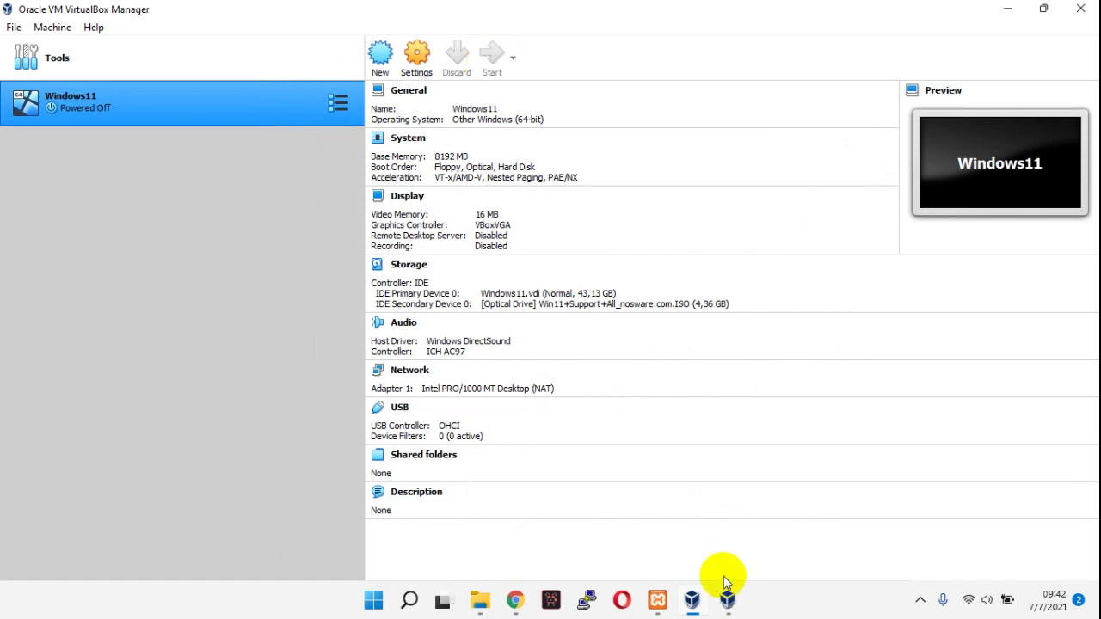
left_click(531, 361)
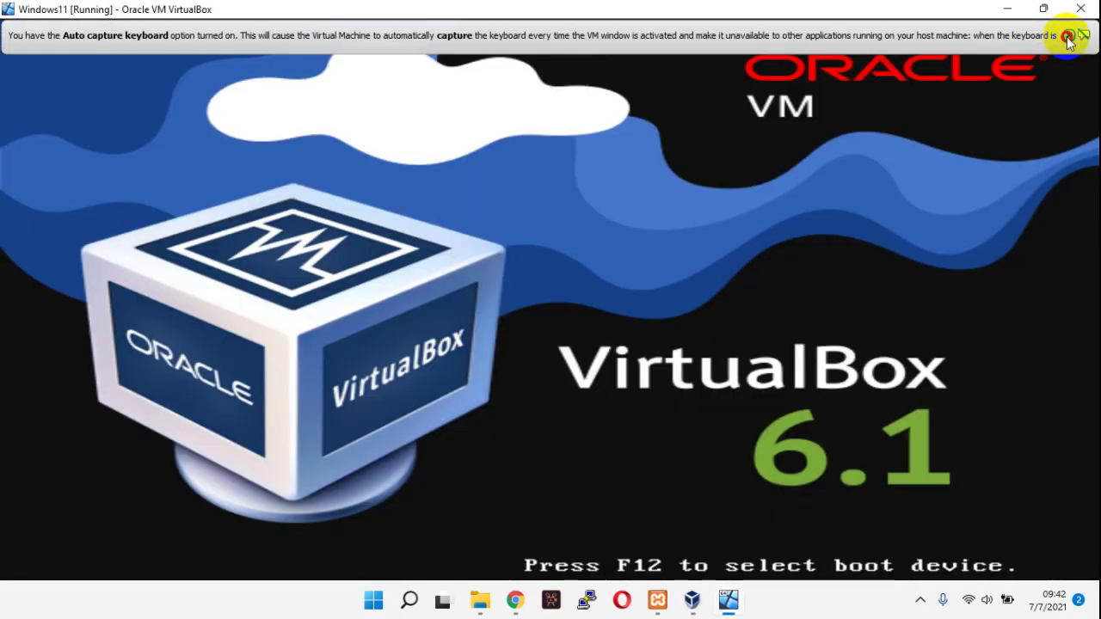
- Dismiss the keyboard capture and mouse integration notices and maximize the Windows11 virtual machine window
left_click(1067, 34)
left_click(1049, 12)
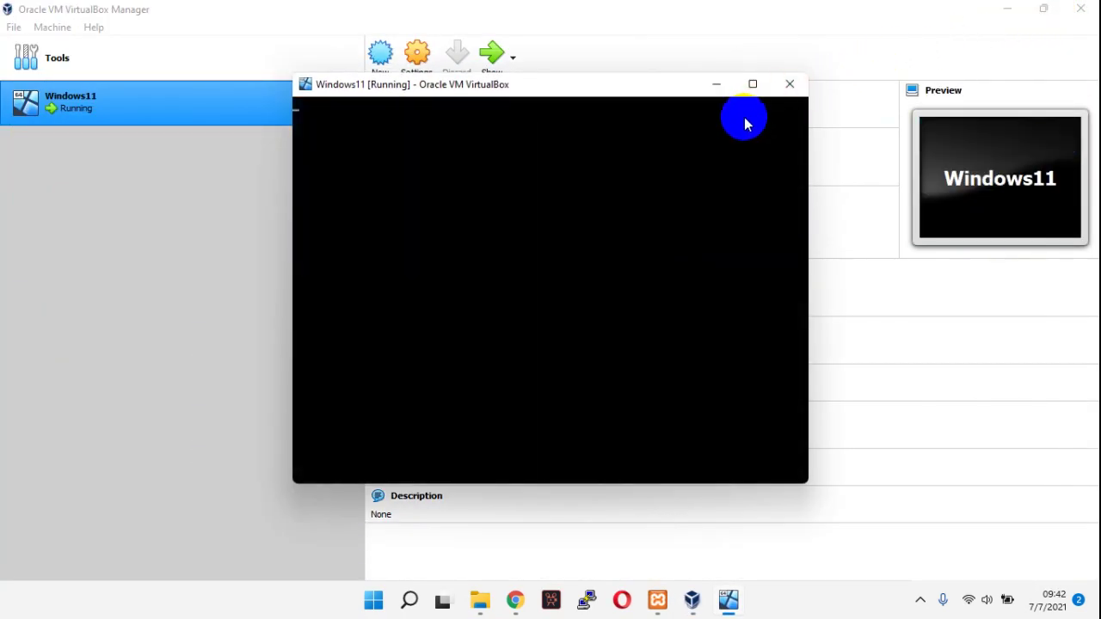
left_click(749, 85)
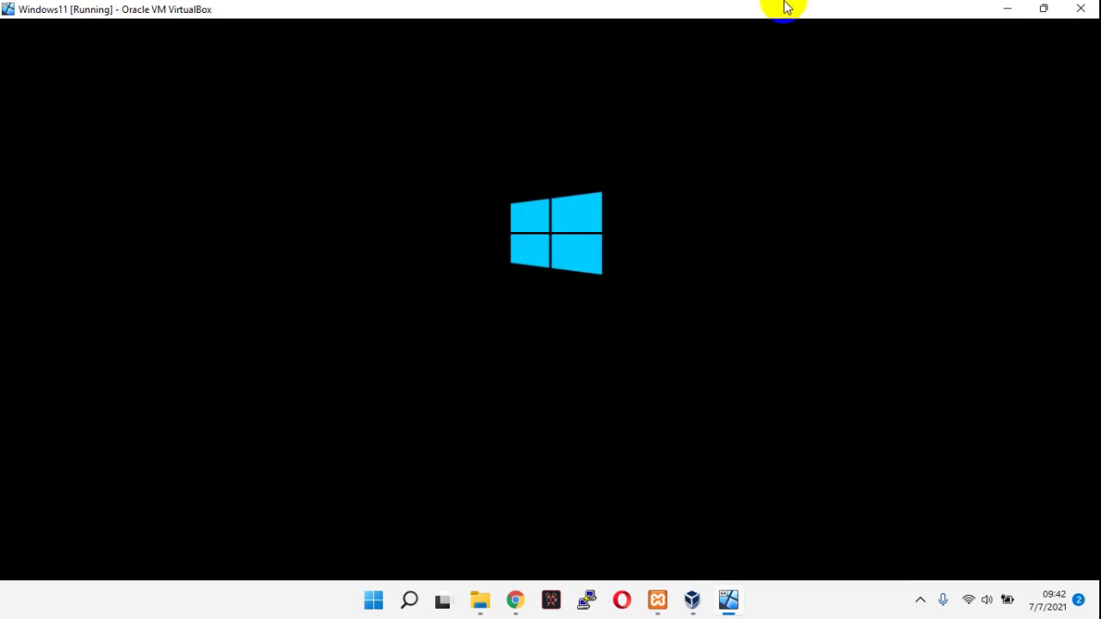
left_click(791, 604)
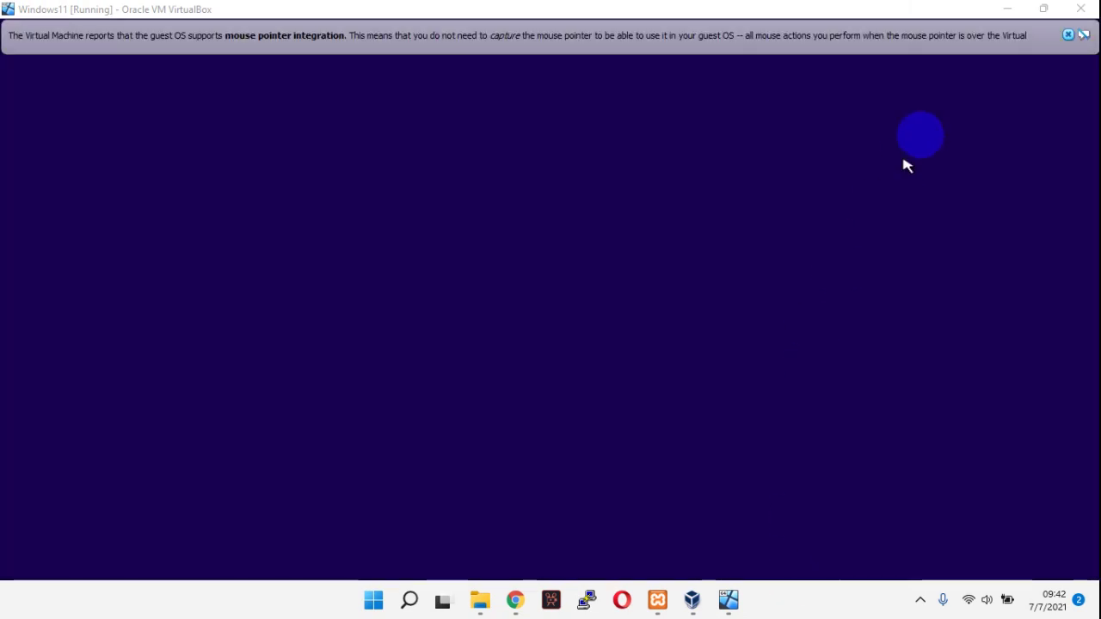
left_click(1067, 34)
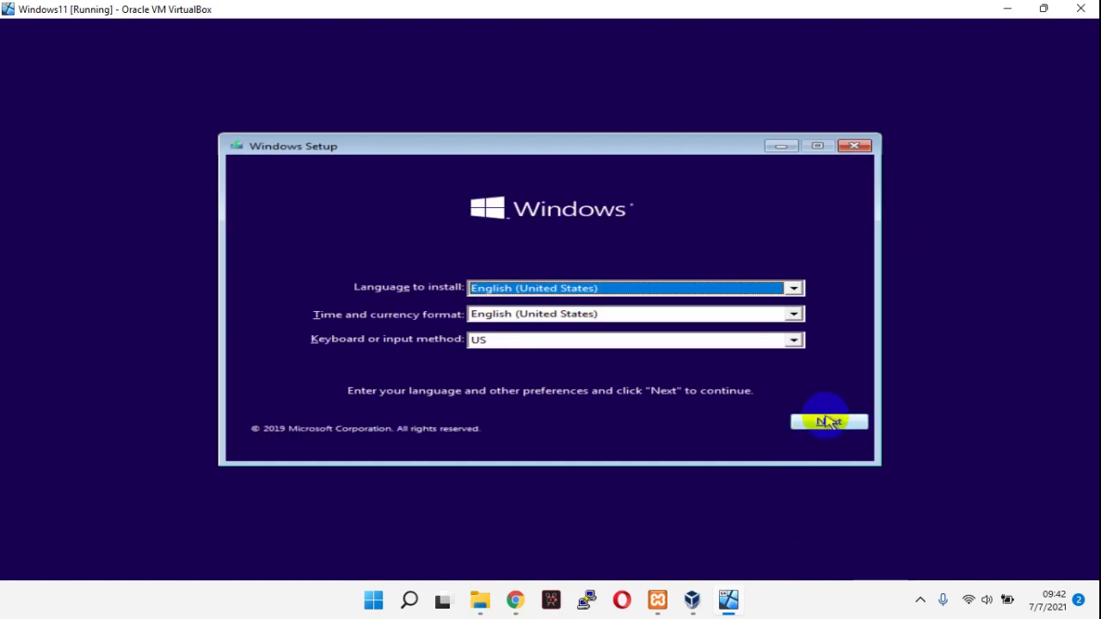
- Start the Windows installation with English (United States) and the US keyboard, continuing without a product key
left_click(827, 423)
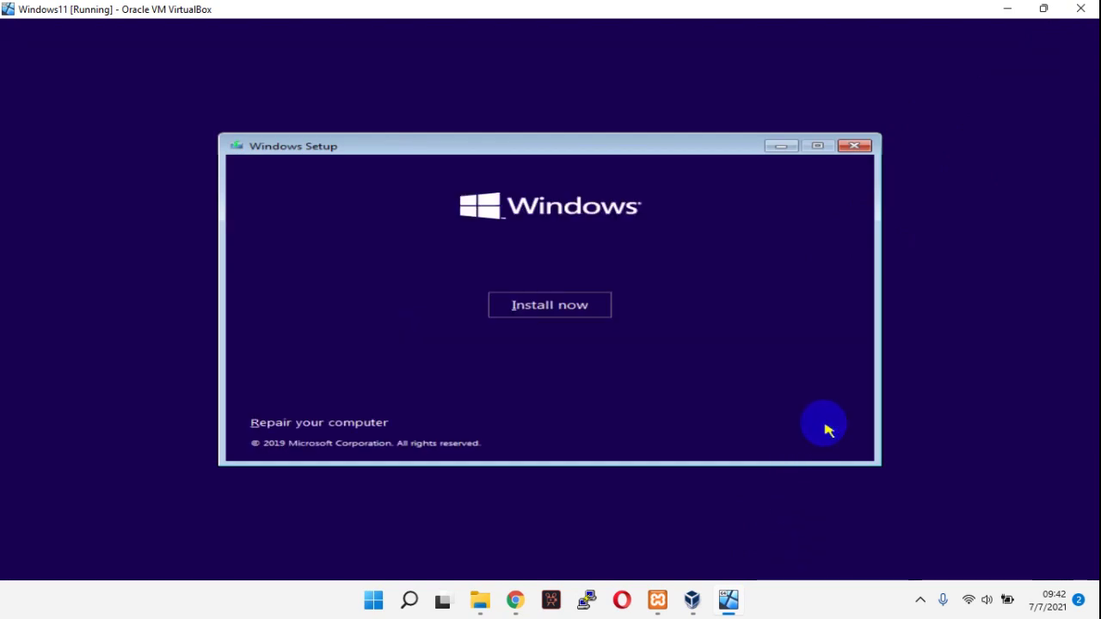
left_click(550, 318)
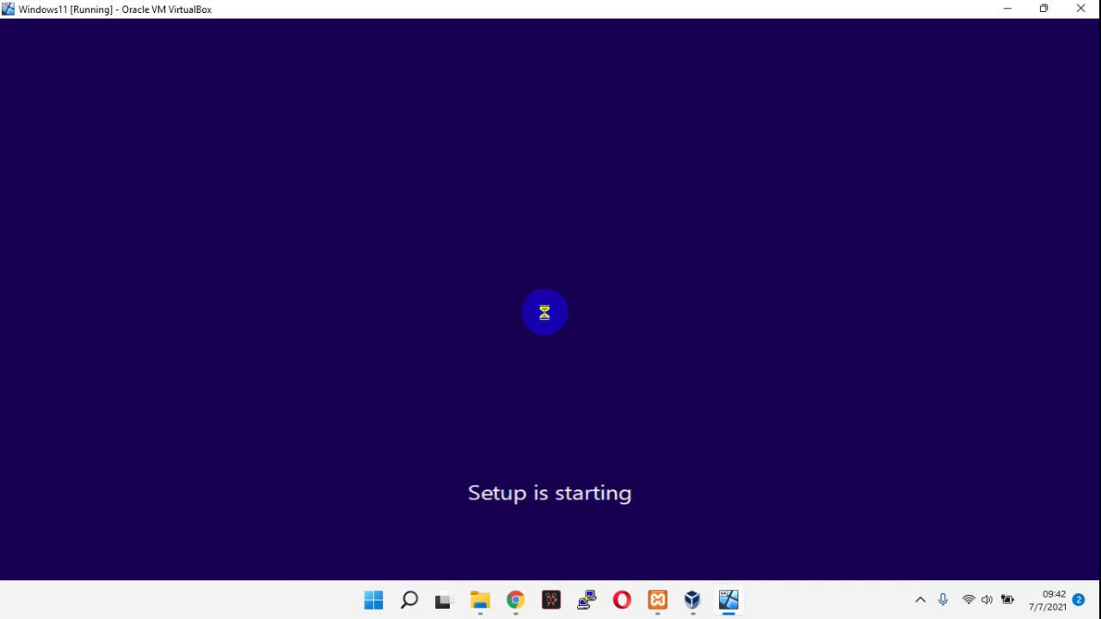
left_click(818, 607)
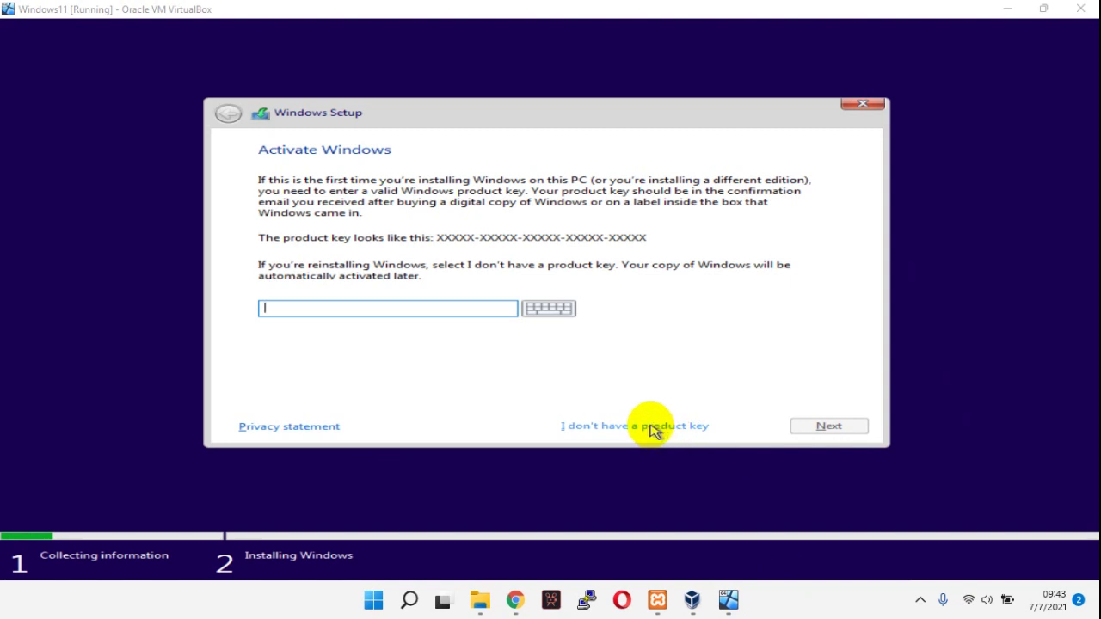
left_click(651, 429)
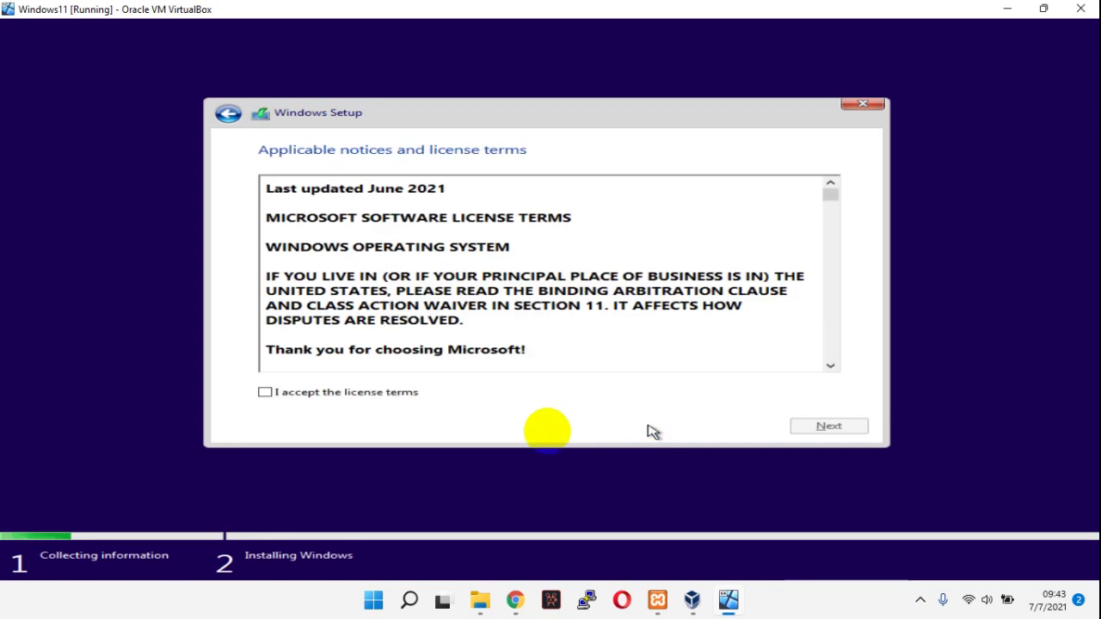
- Accept the license terms and start a custom installation on Drive 0 Unallocated Space
left_click(337, 394)
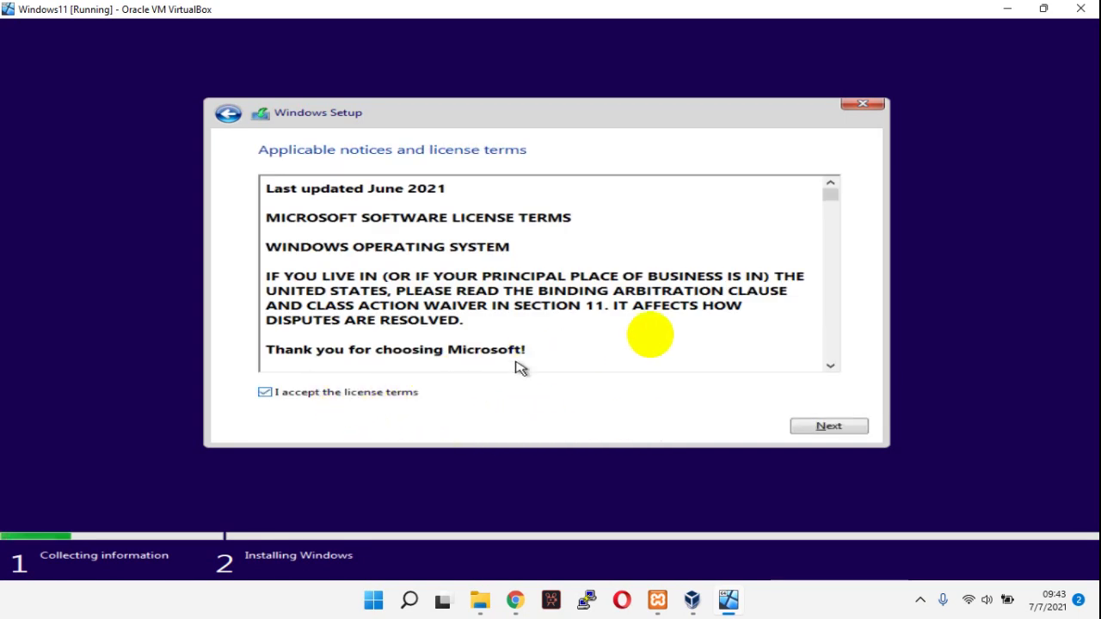
left_click_drag(830, 199, 834, 373)
left_click(830, 426)
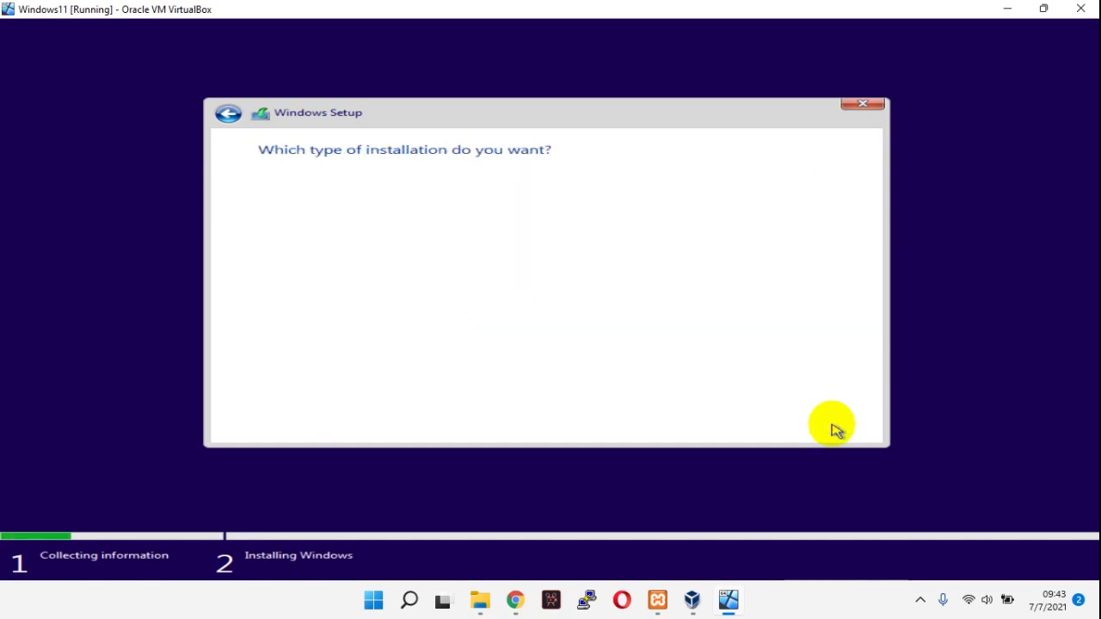
left_click(632, 288)
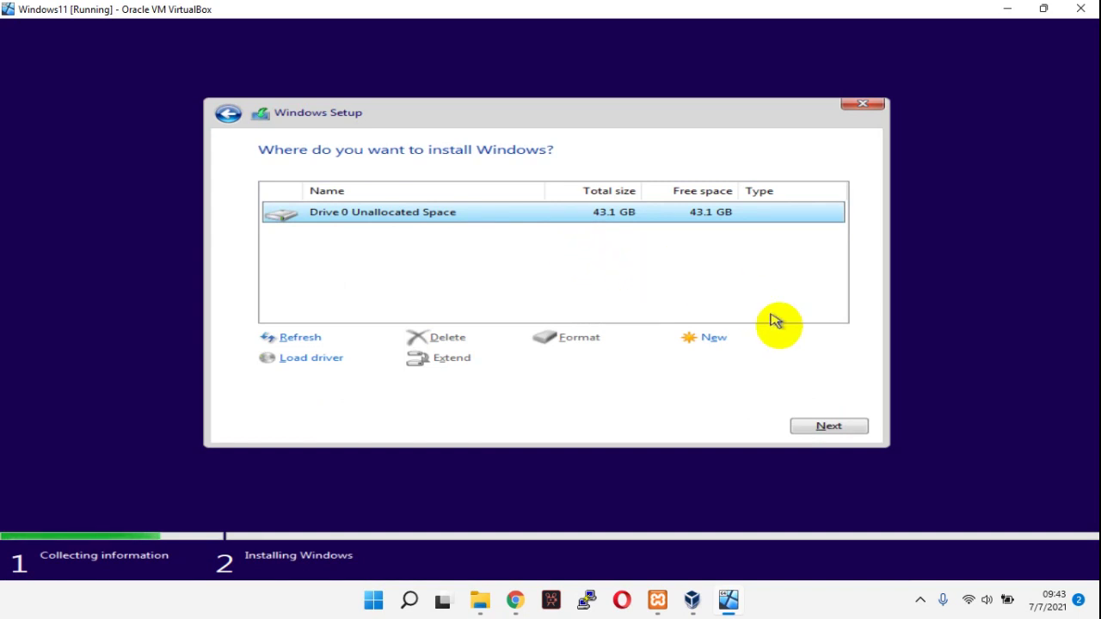
left_click(818, 425)
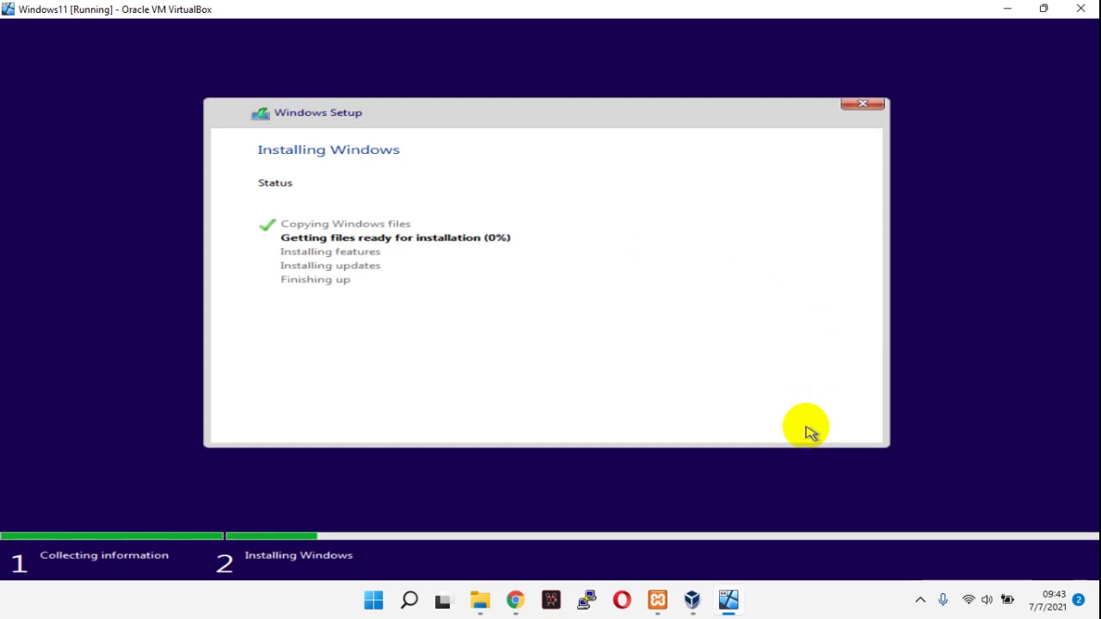
- Minimize the open windows to view the host's desktop and Start menu, and return to the Windows11 virtual machine
left_click(1004, 9)
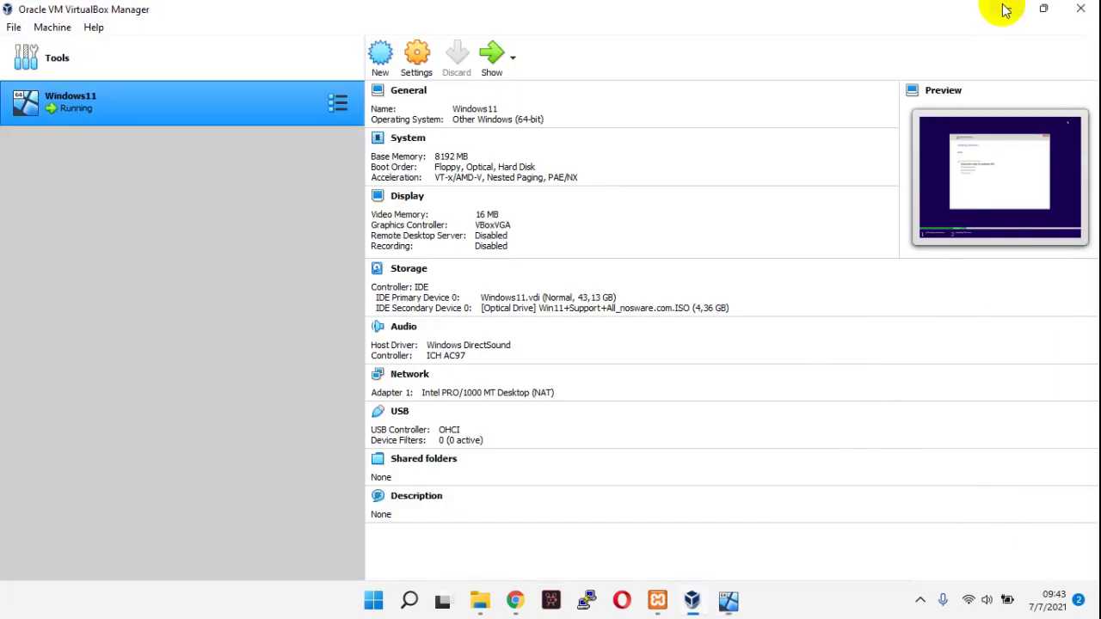
left_click(1003, 8)
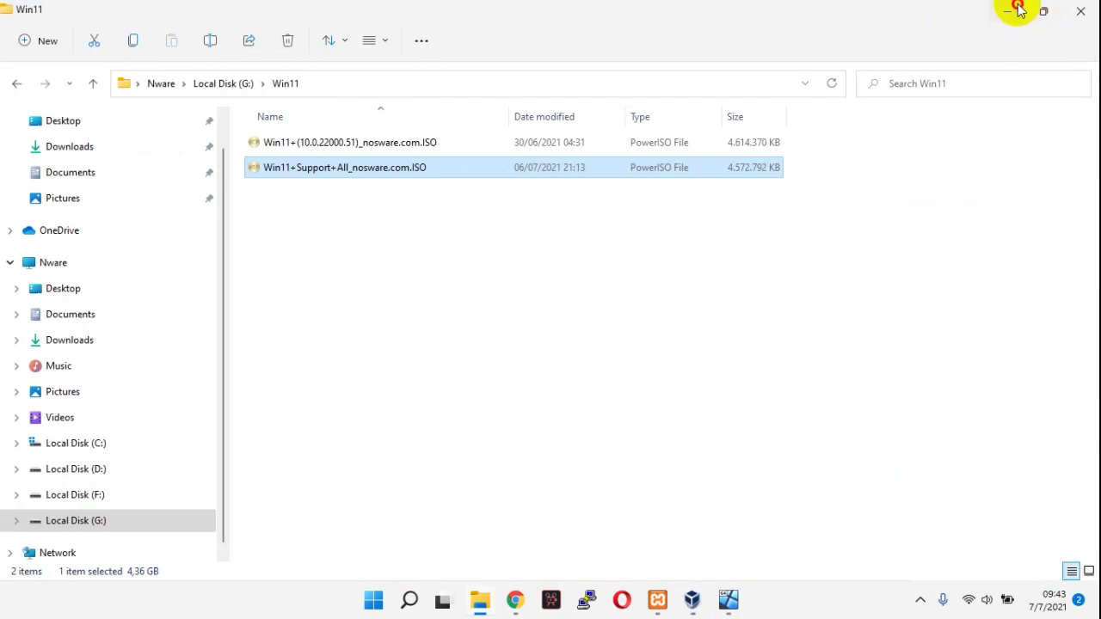
left_click(1008, 8)
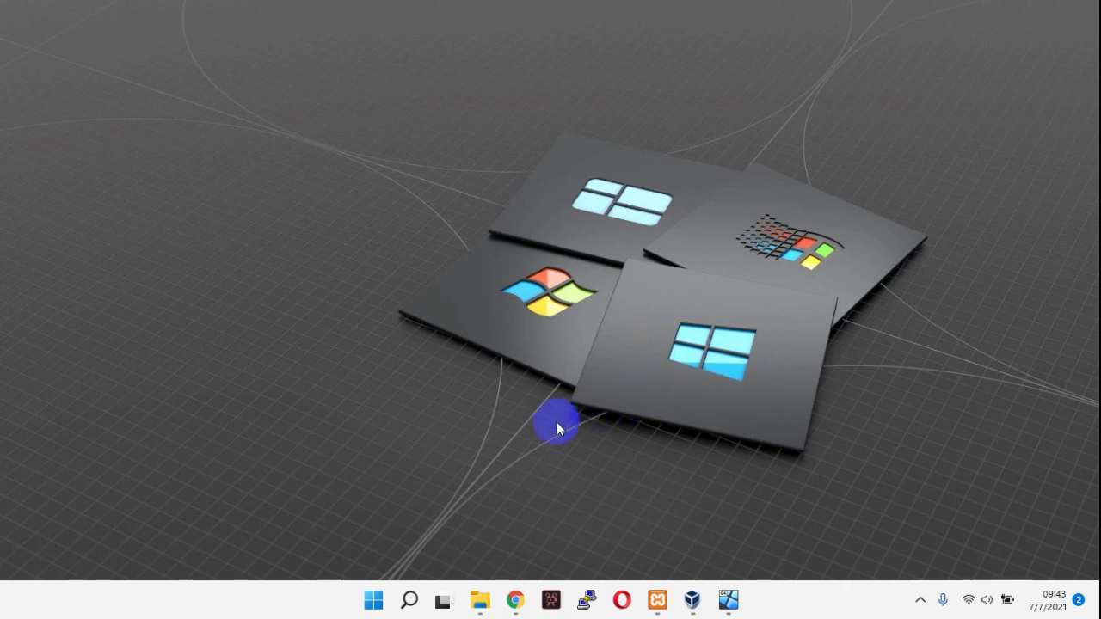
left_click(373, 599)
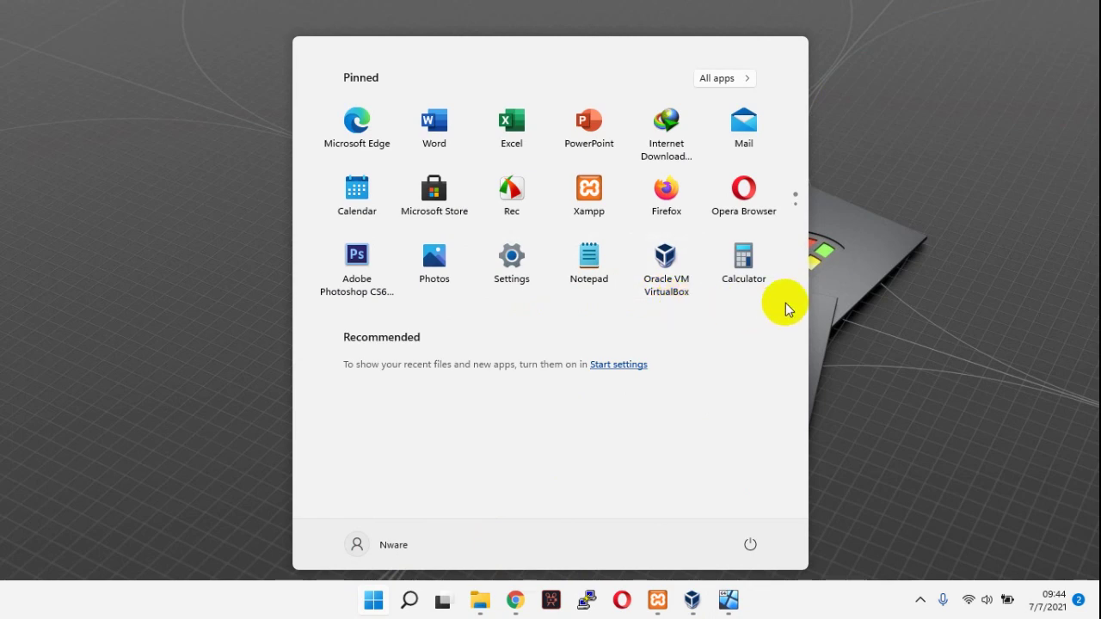
left_click(866, 285)
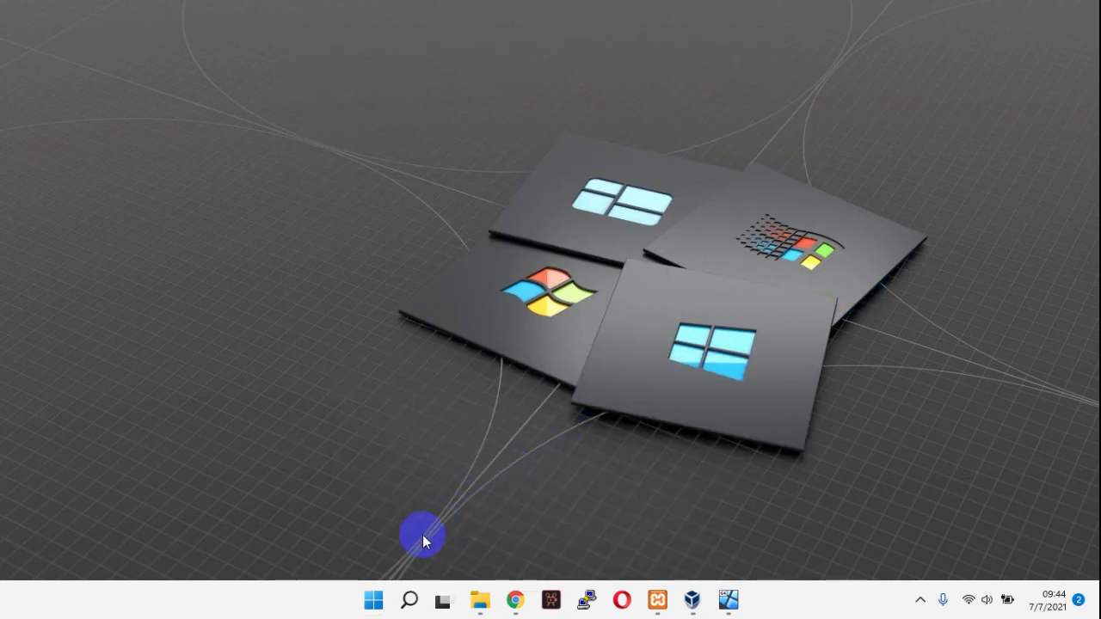
left_click(727, 599)
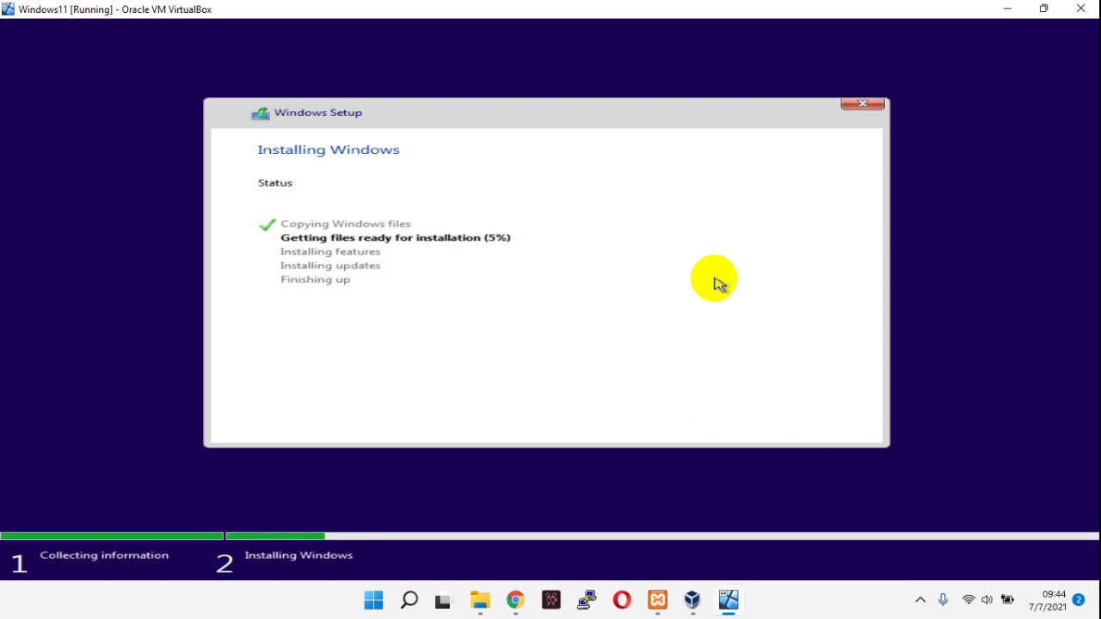
- Restart the virtual machine immediately when Windows Setup requires it to continue the installation
left_click(768, 595)
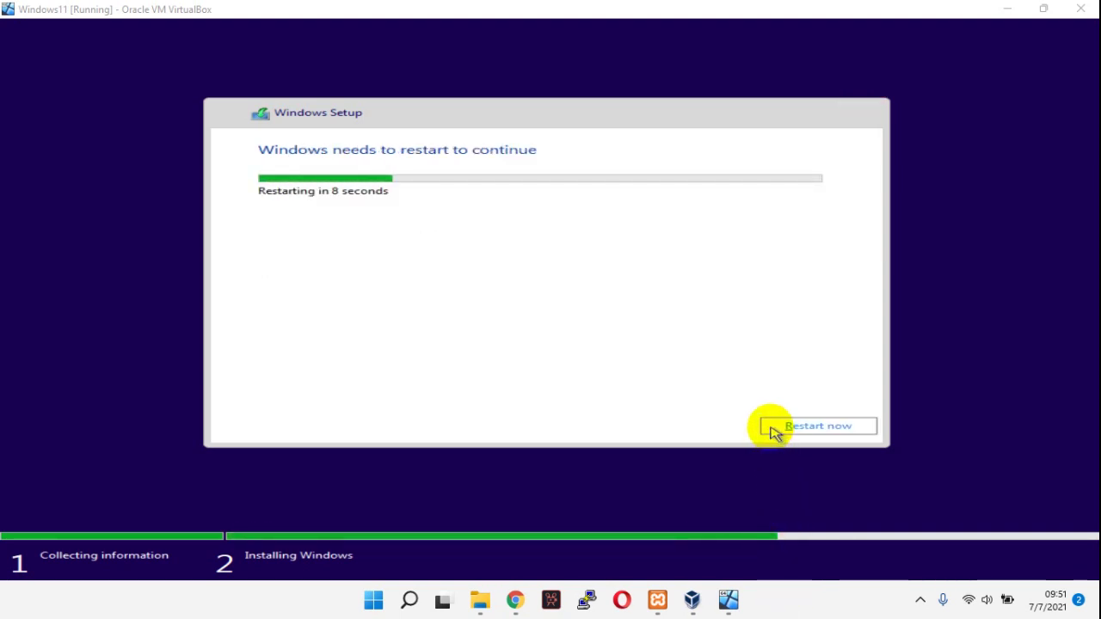
left_click(804, 426)
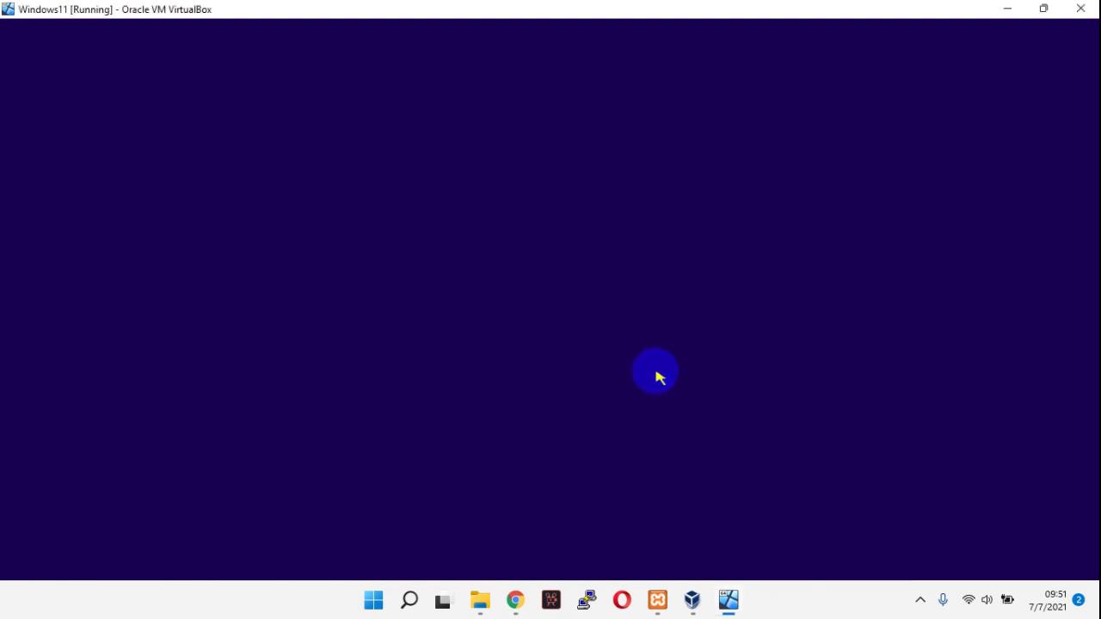
left_click(817, 606)
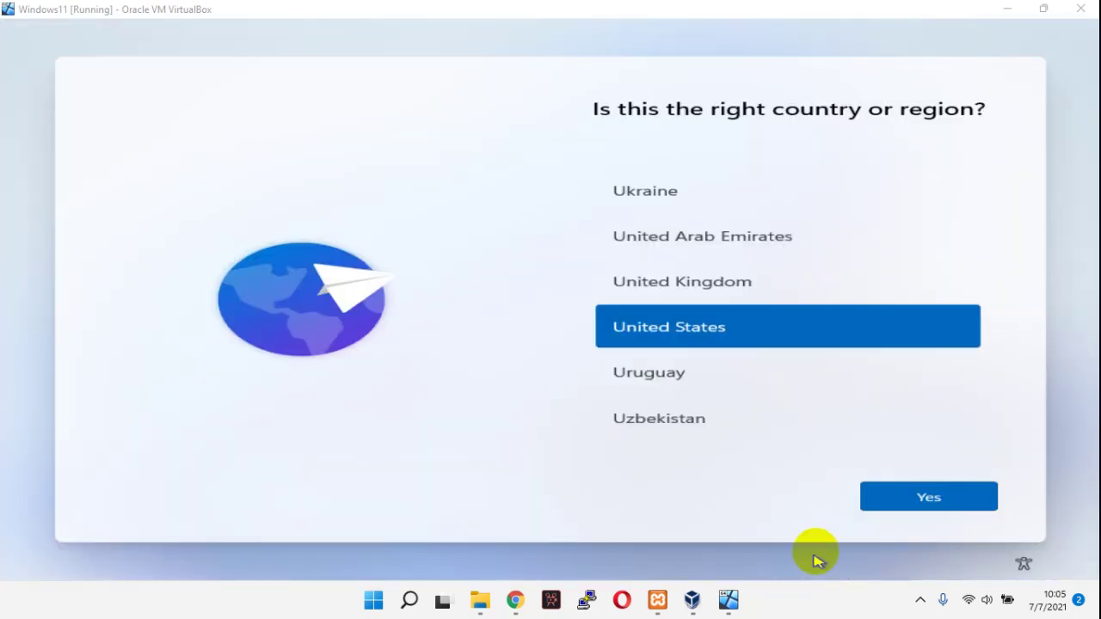
- Confirm United States as the region and name the PC Nware
left_click(904, 504)
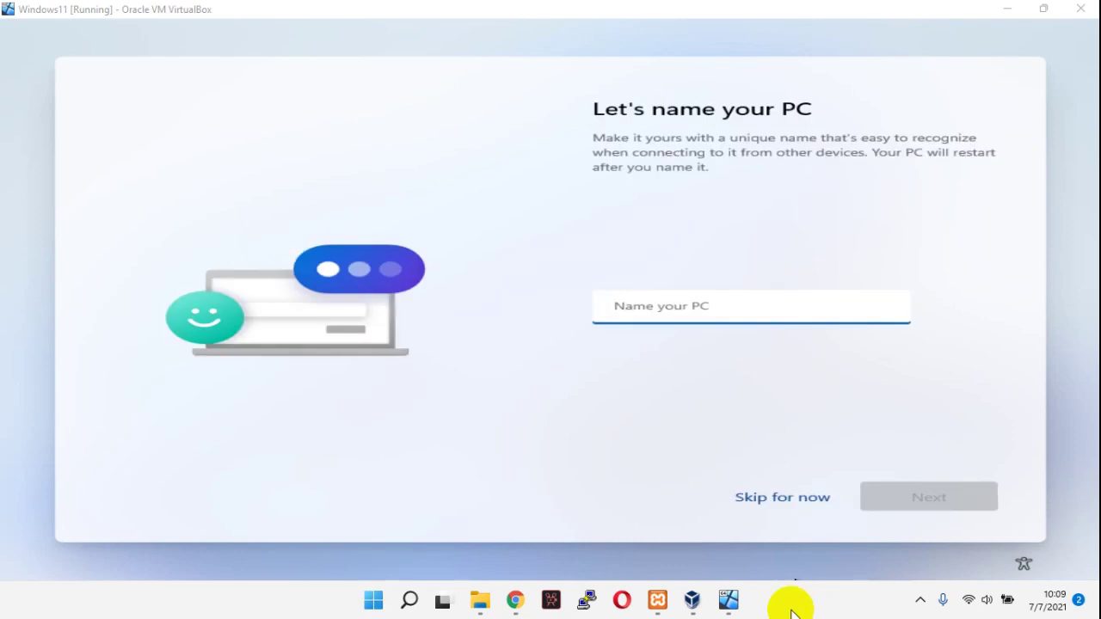
left_click(648, 310)
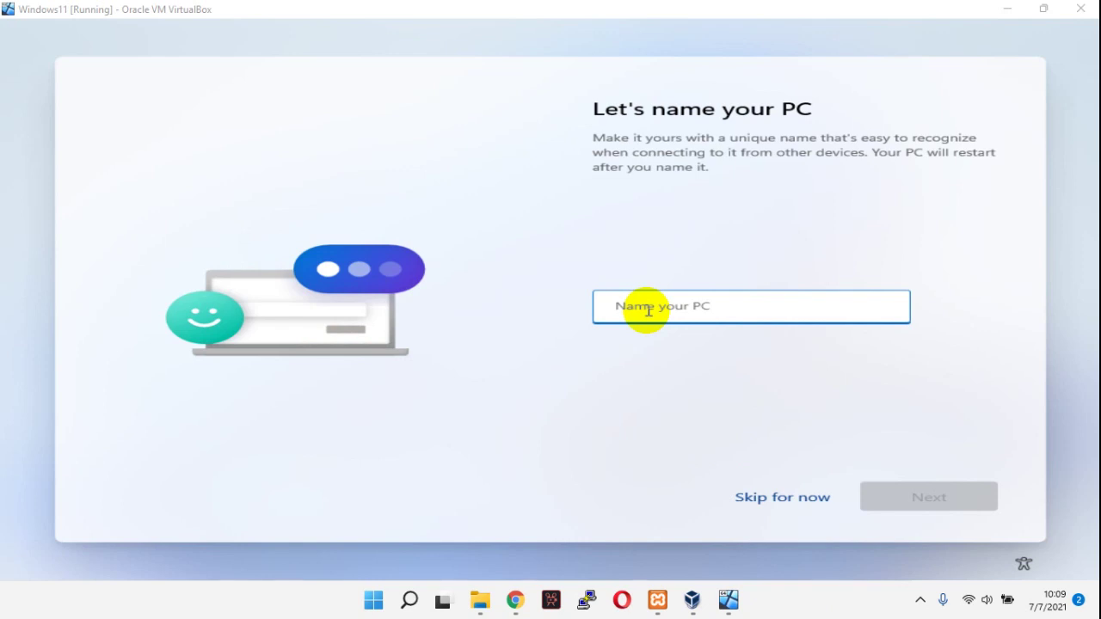
left_click(648, 310)
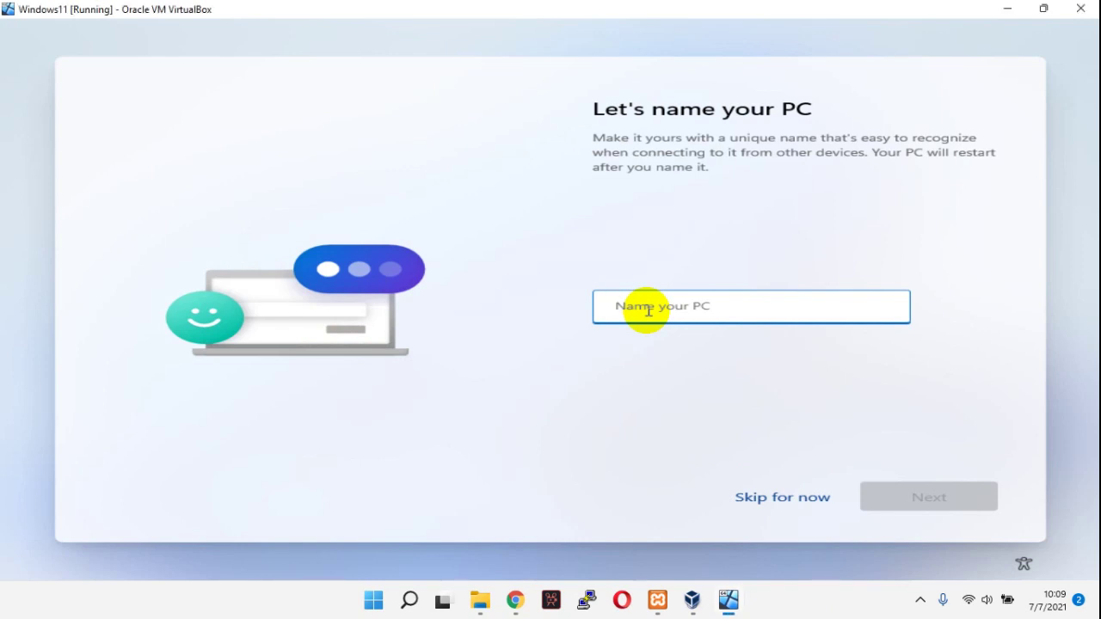
type("Nware")
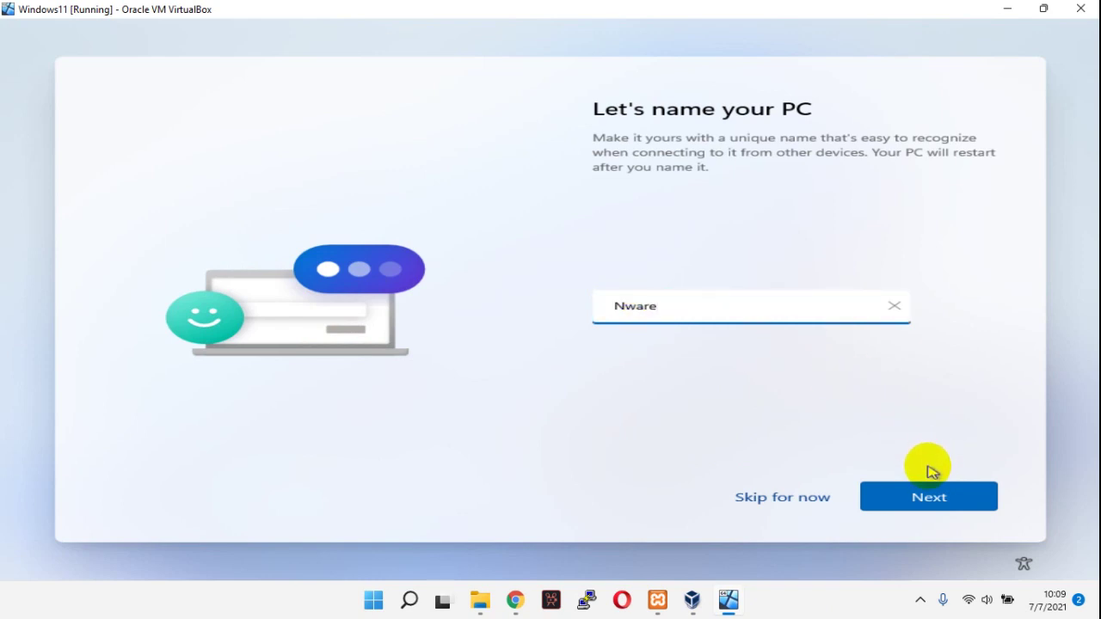
left_click(909, 492)
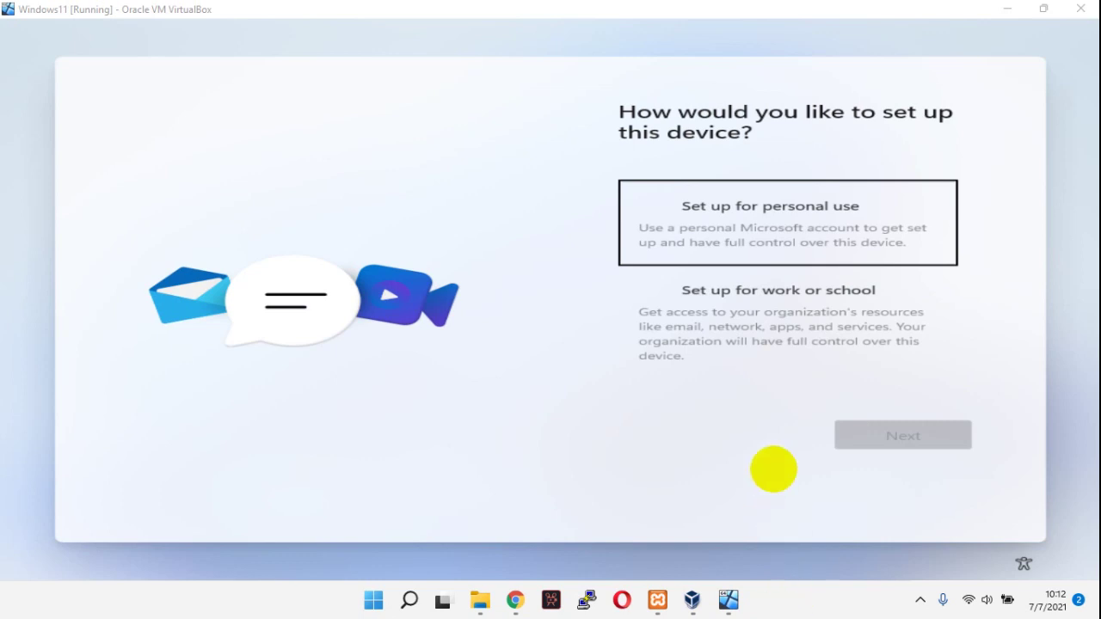
- Set up the device for personal use with an offline account, declining the Microsoft account sign-in
left_click(735, 230)
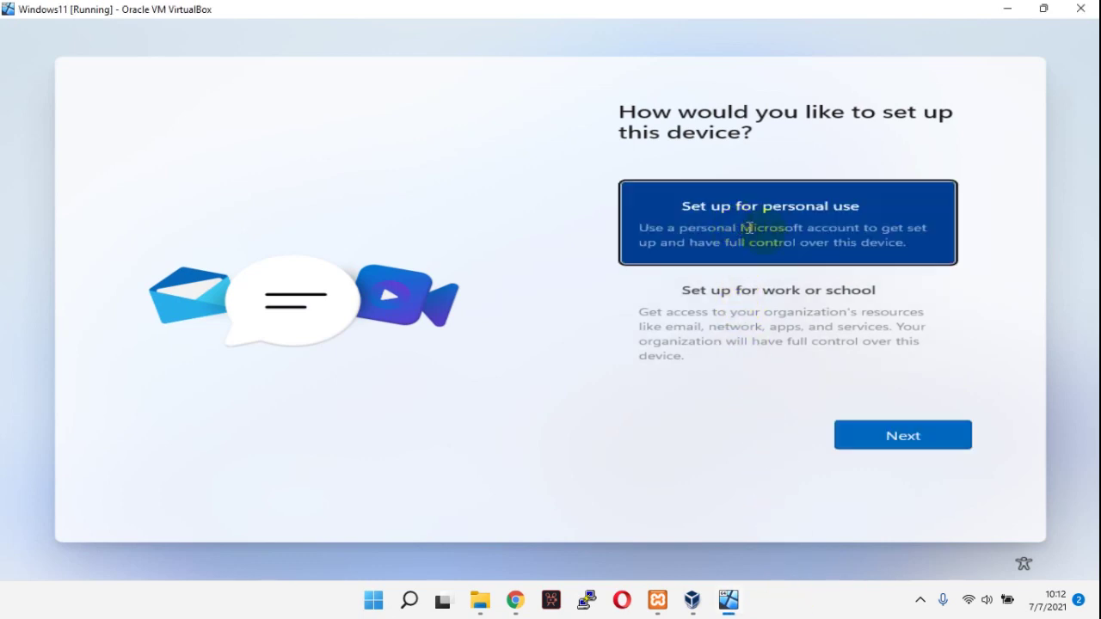
left_click(910, 429)
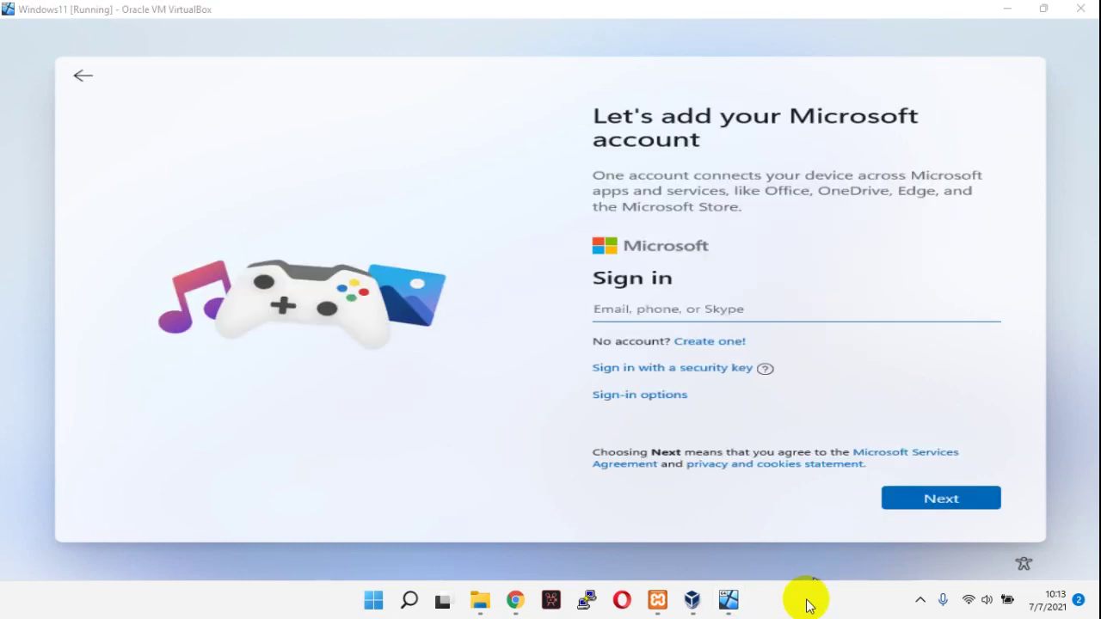
left_click(645, 400)
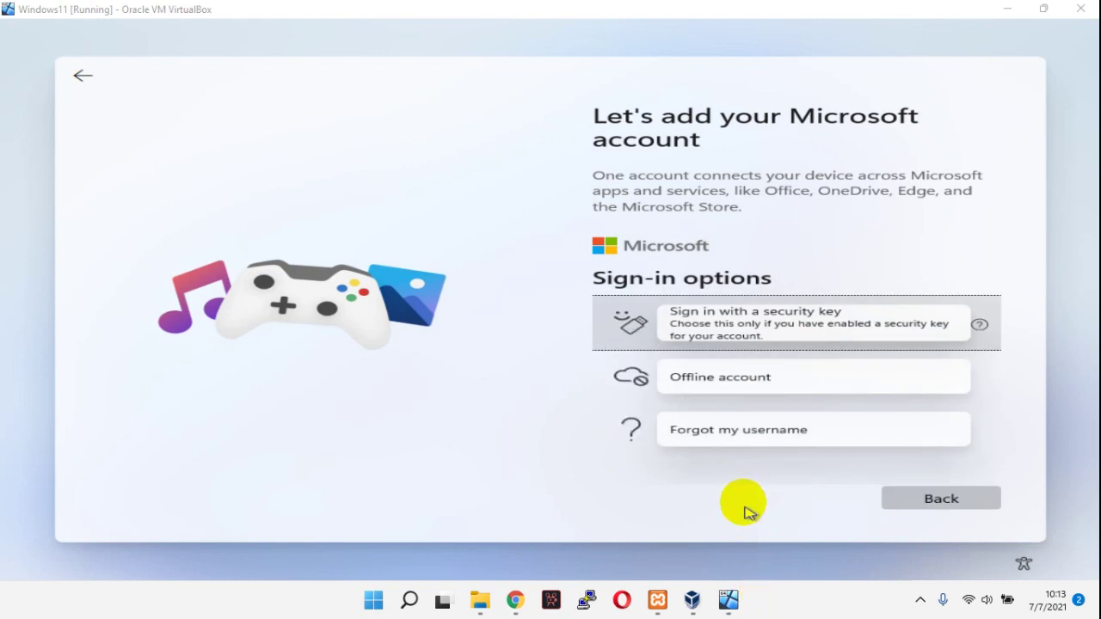
left_click(727, 385)
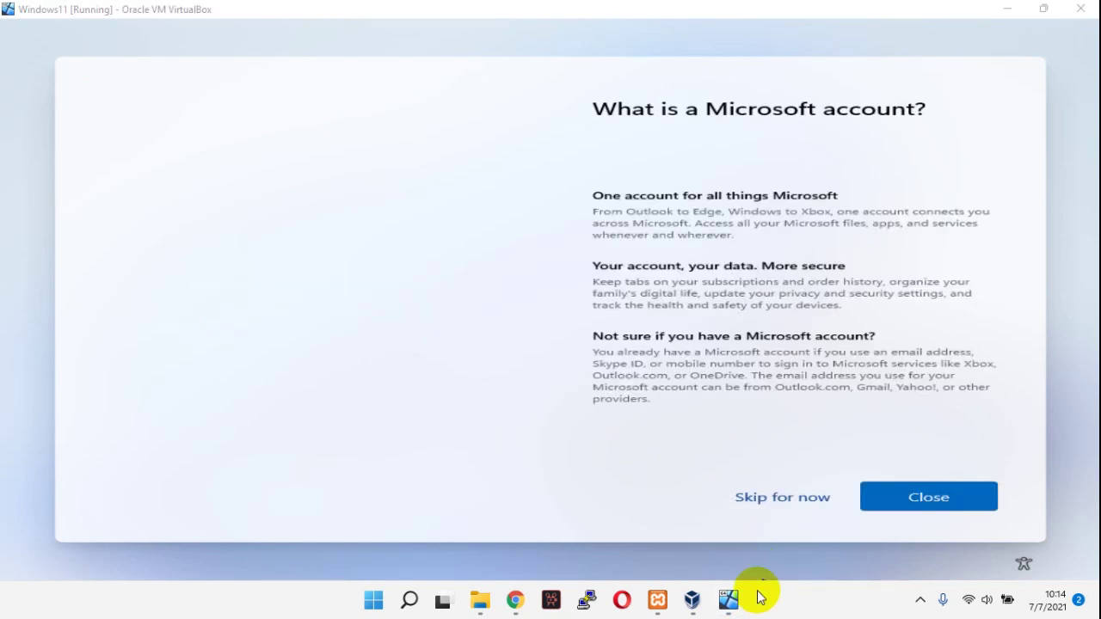
left_click(758, 499)
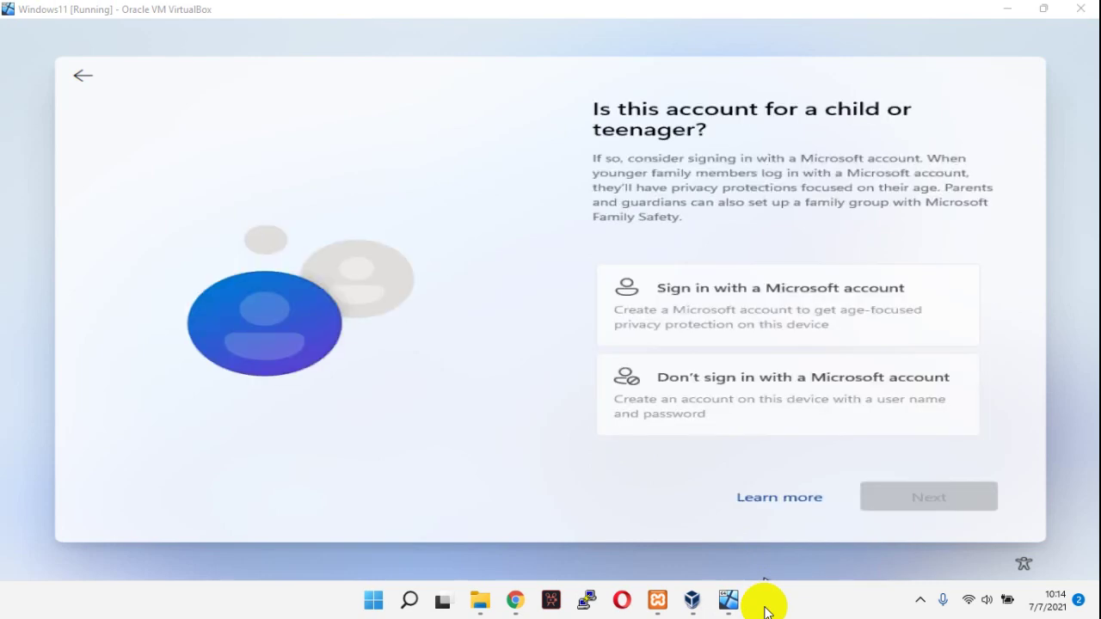
left_click(781, 402)
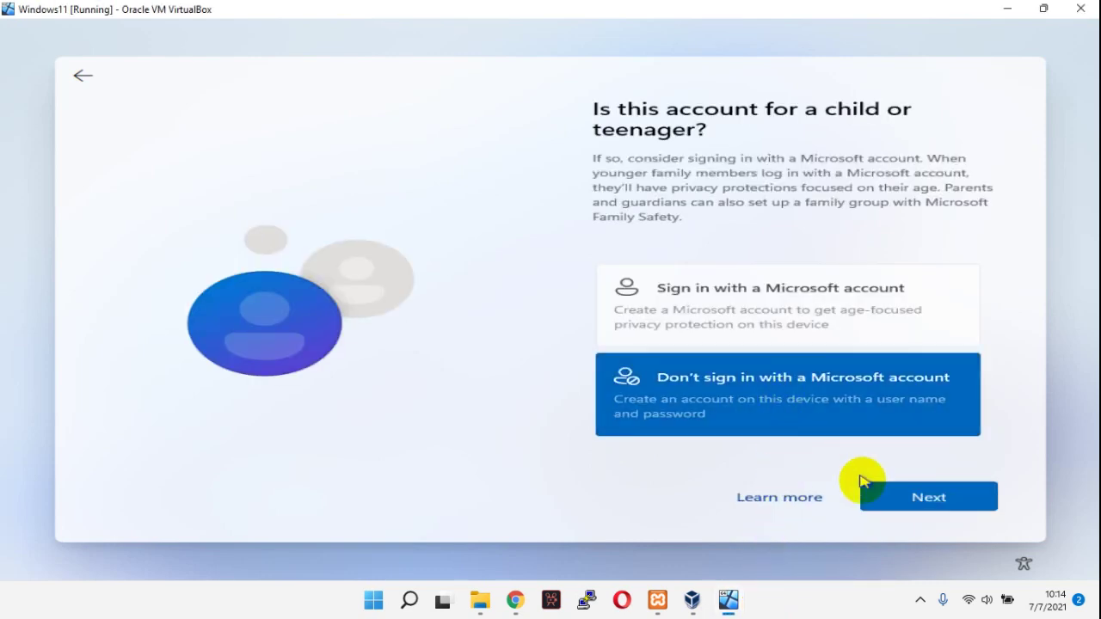
left_click(877, 499)
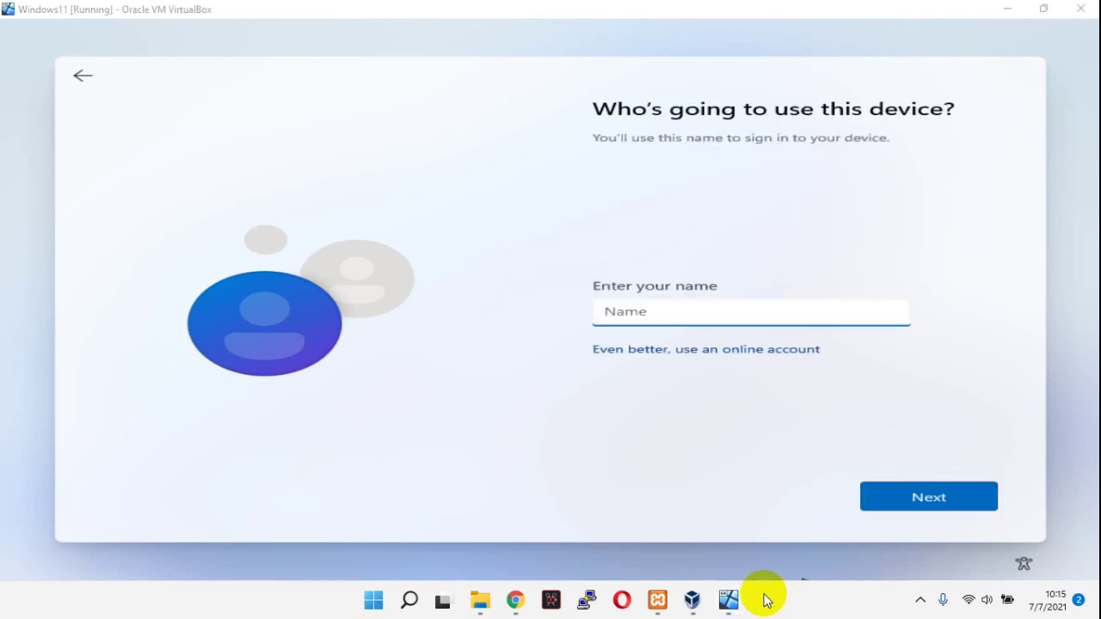
- Name the local user account admin and continue to the privacy settings
left_click(701, 312)
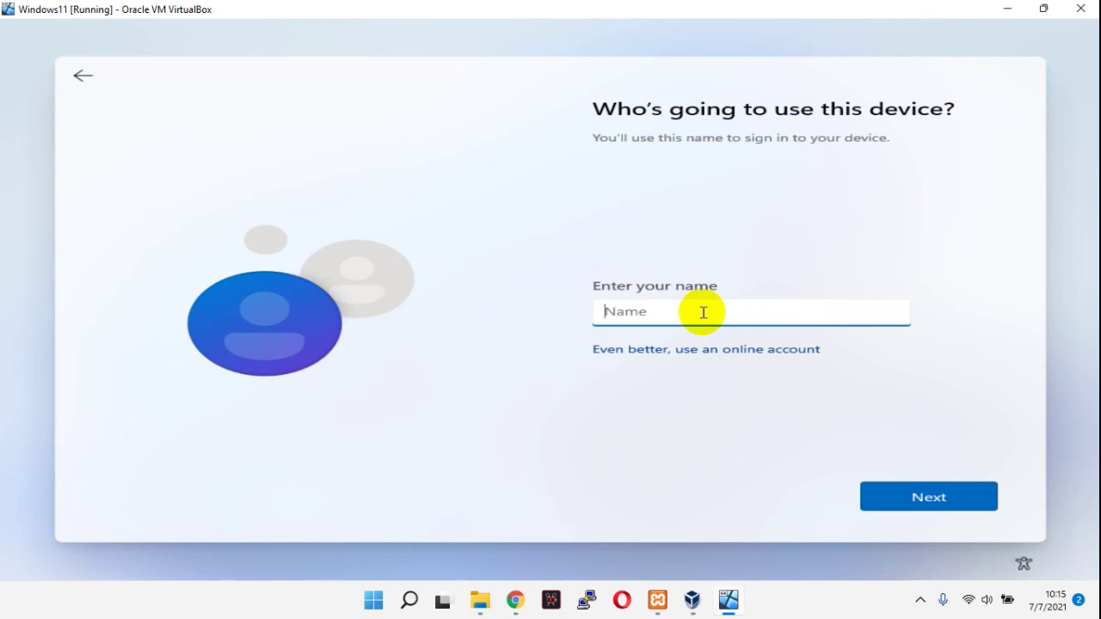
type("admin")
left_click(901, 498)
left_click(901, 501)
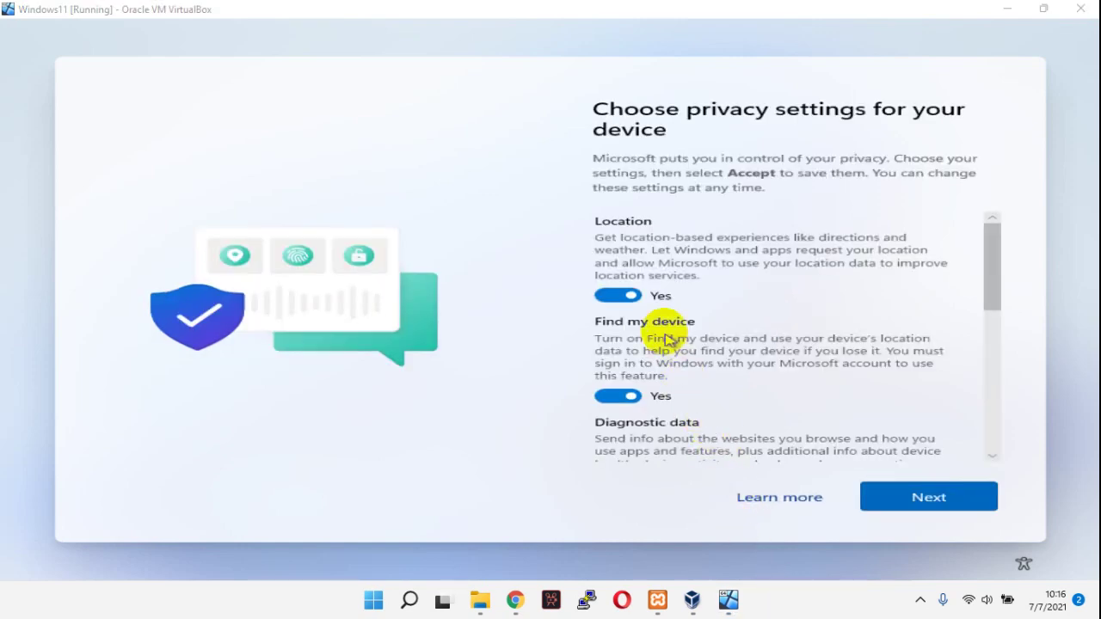
- Turn off Location, Find my device, optional diagnostic data, Inking & typing, Tailored experiences and Advertising ID, and accept the privacy settings
left_click(617, 295)
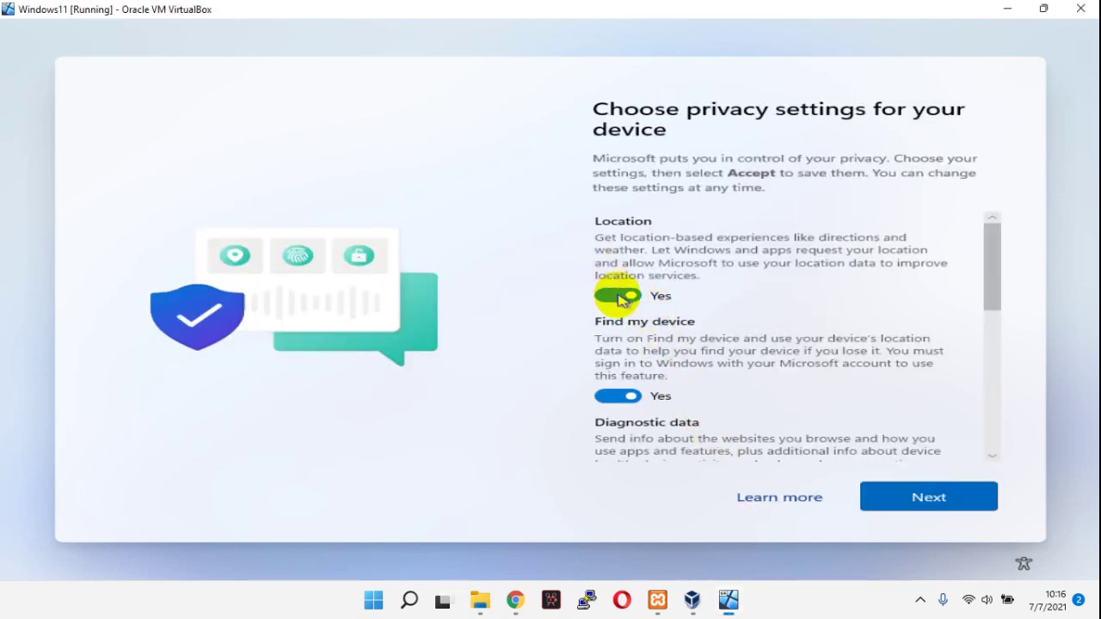
left_click(617, 382)
left_click_drag(995, 257, 993, 342)
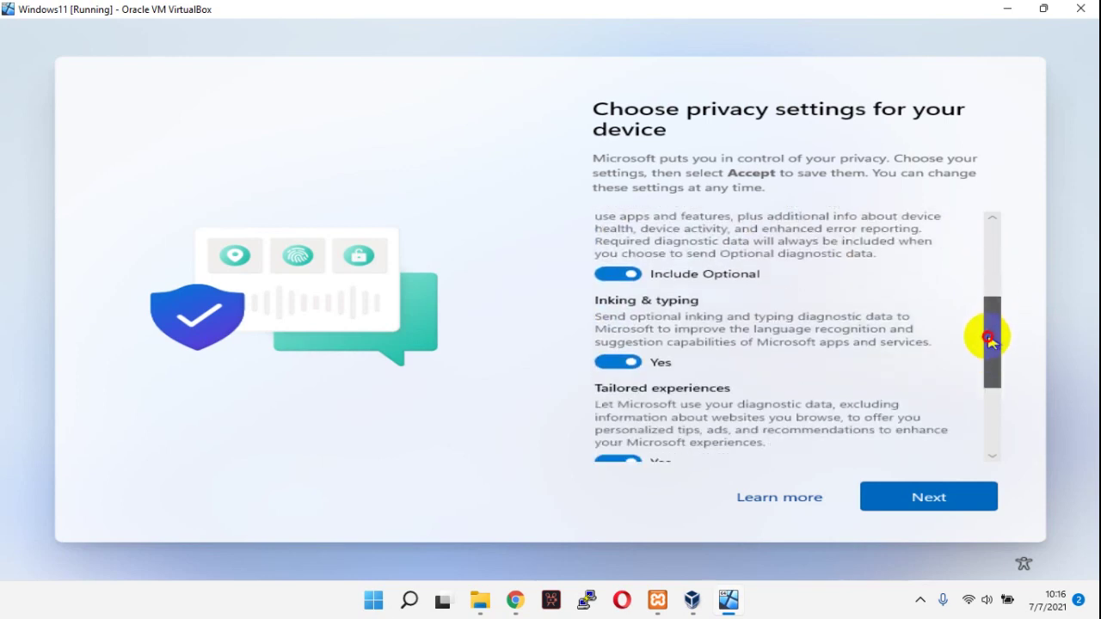
left_click(628, 274)
left_click(621, 362)
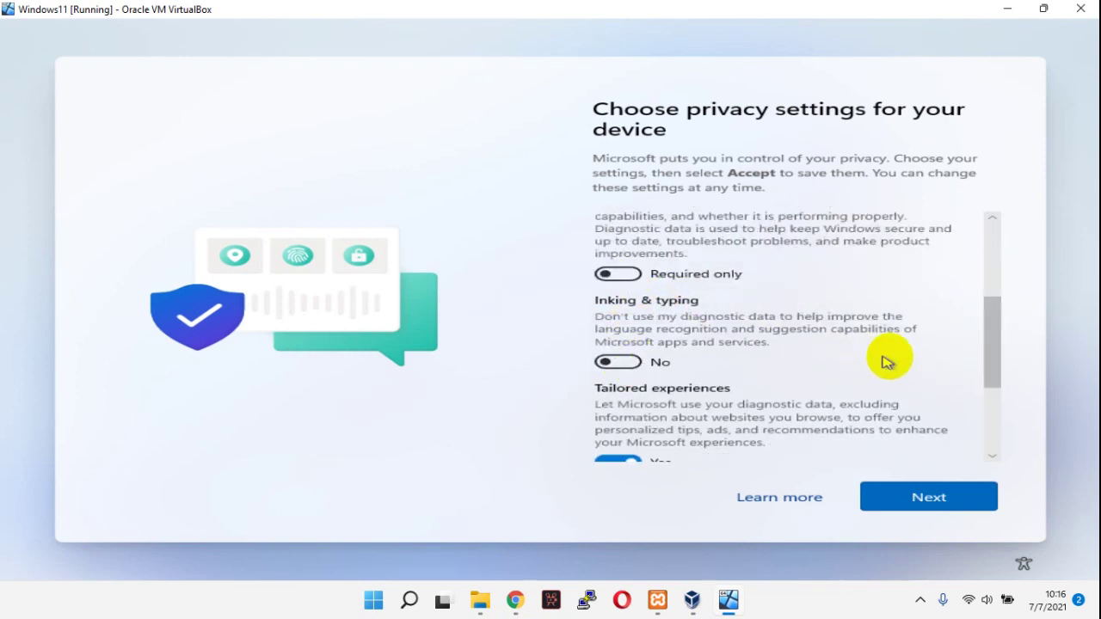
left_click_drag(989, 383, 983, 442)
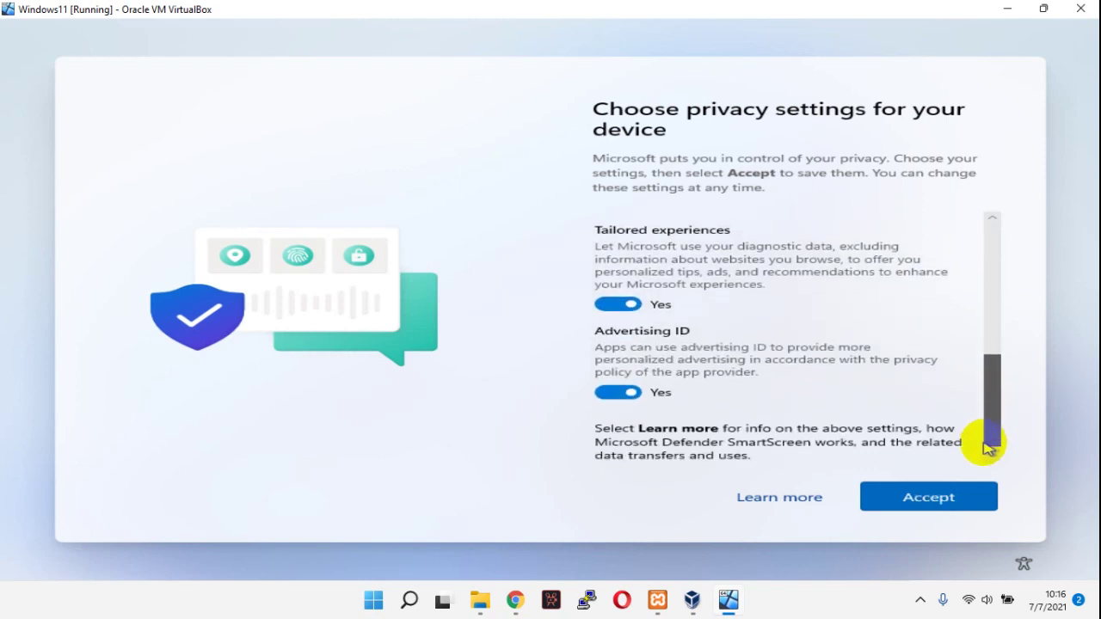
left_click(608, 304)
left_click(623, 383)
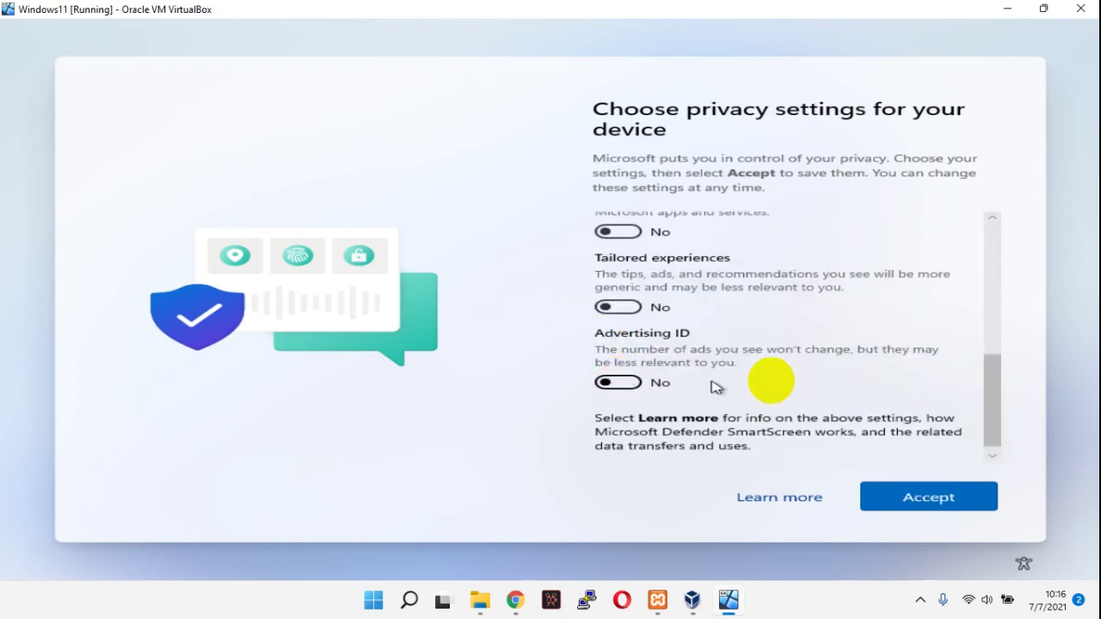
left_click(949, 495)
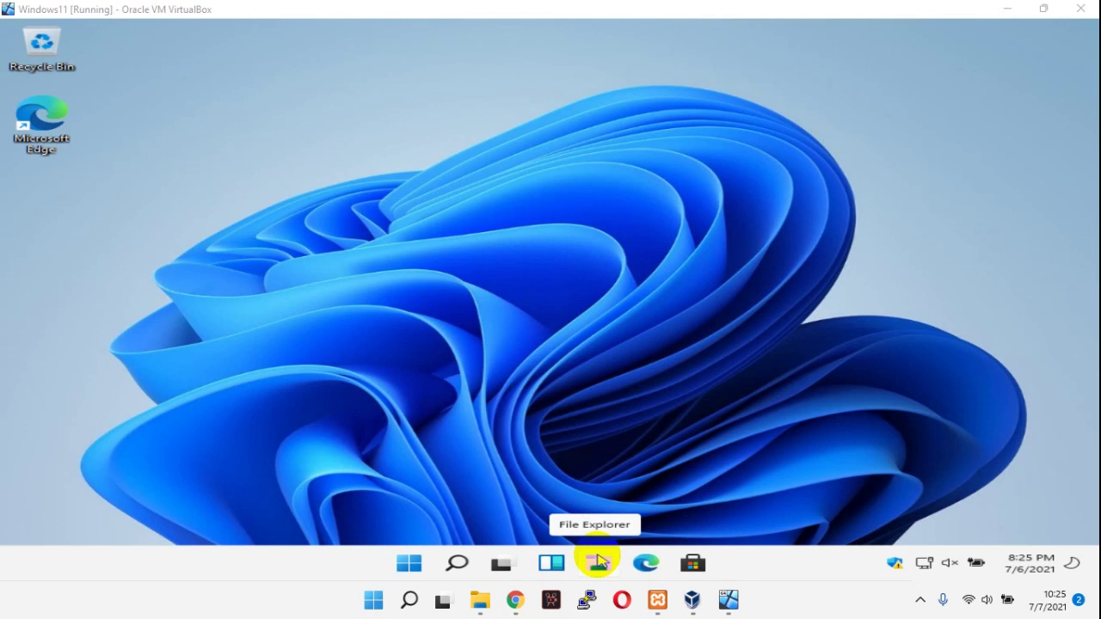
- Open the Start menu on the virtual machine's Windows 11 desktop to view the pinned apps
key("super")
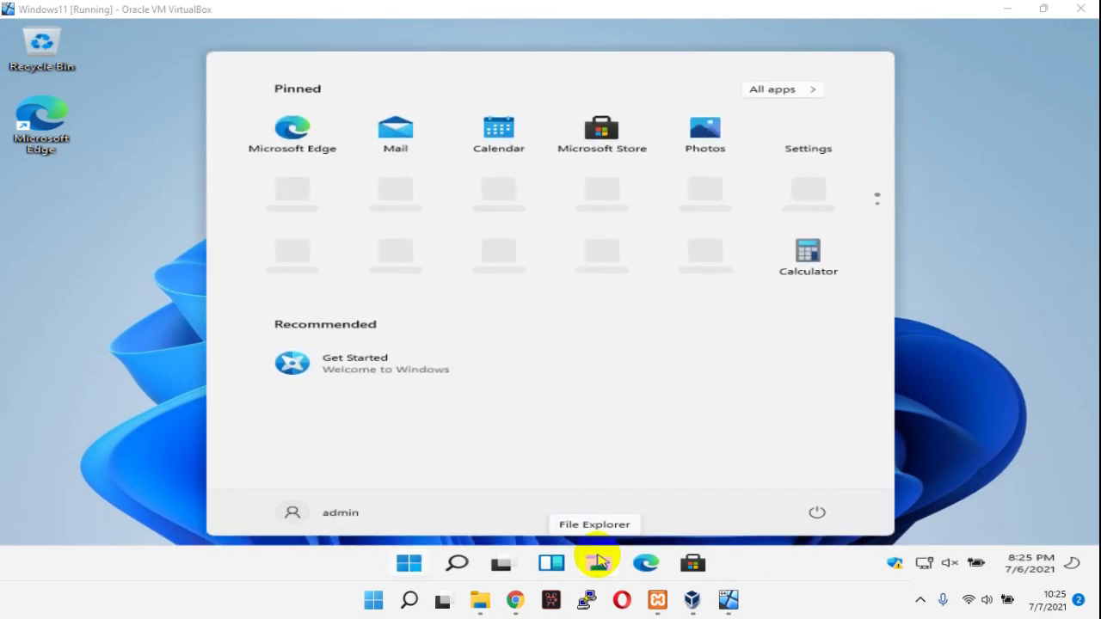